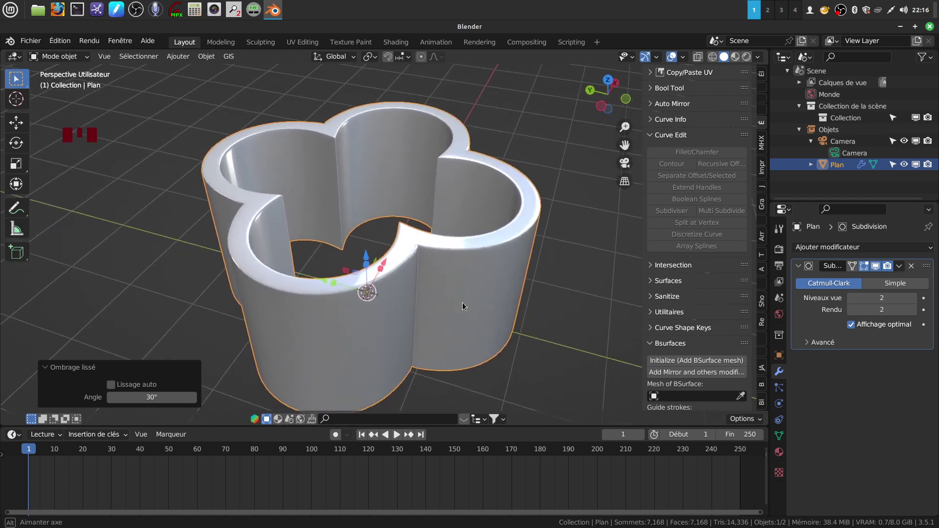
- Examine the finished four-lobed clover-shaped ring from several angles, including its inner walls and the junctions between lobes
scroll(459, 289, down, 1)
scroll(439, 230, up, 1)
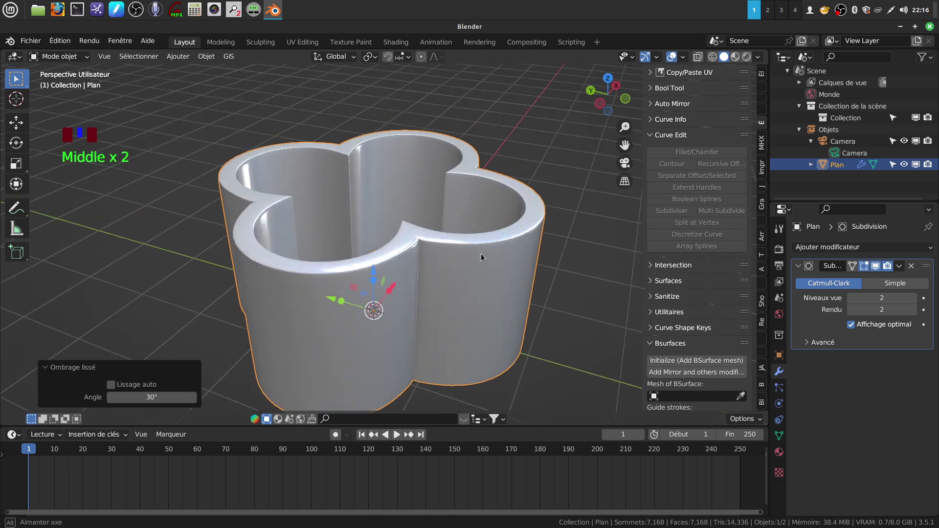
scroll(479, 262, down, 1)
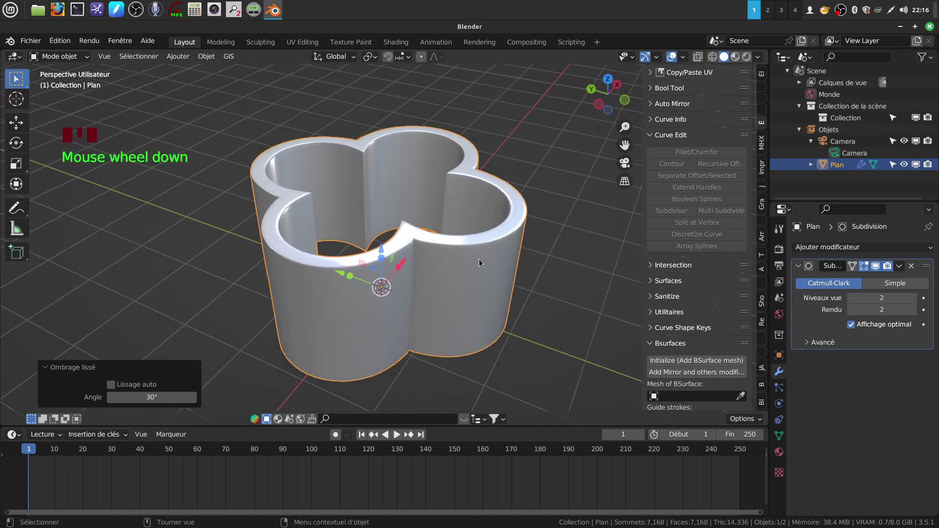
scroll(508, 315, up, 2)
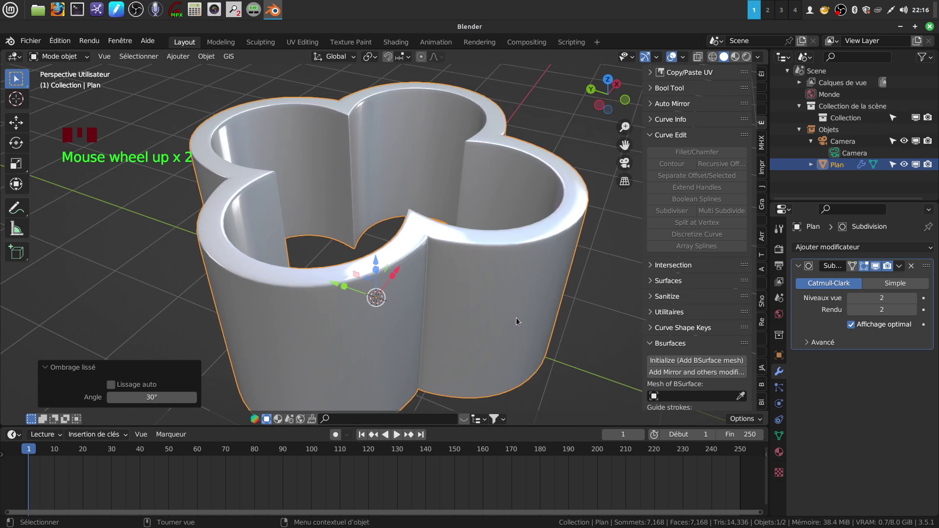
scroll(591, 325, down, 1)
middle_drag(449, 301, 423, 239)
middle_drag(368, 220, 444, 249)
scroll(444, 254, up, 1)
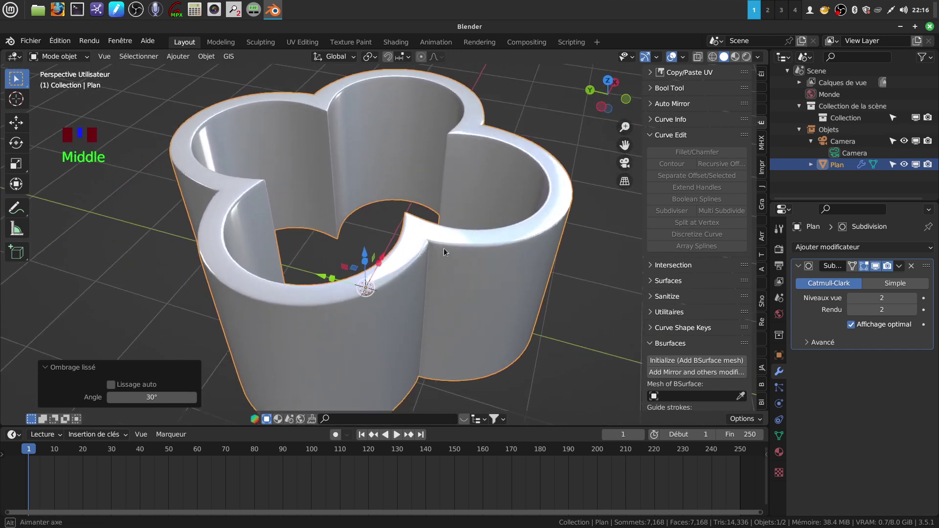
scroll(444, 250, down, 1)
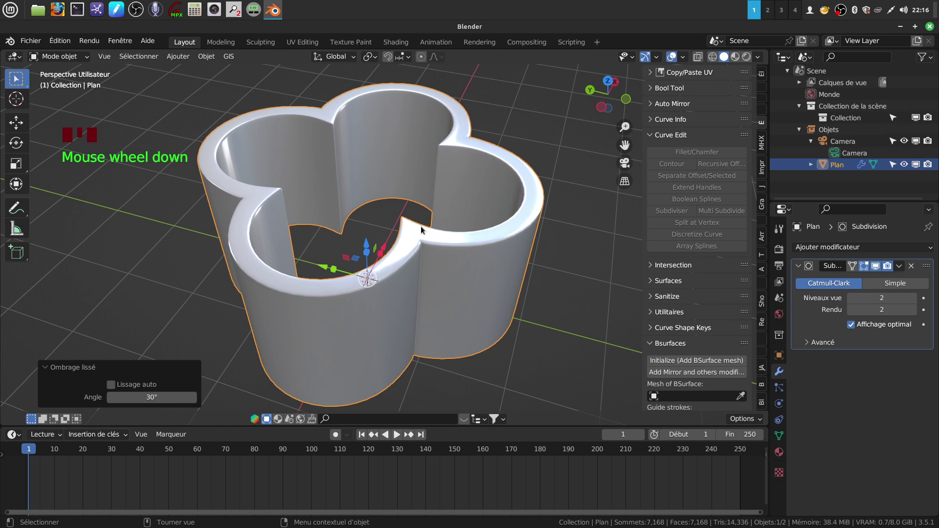
middle_drag(462, 213, 472, 190)
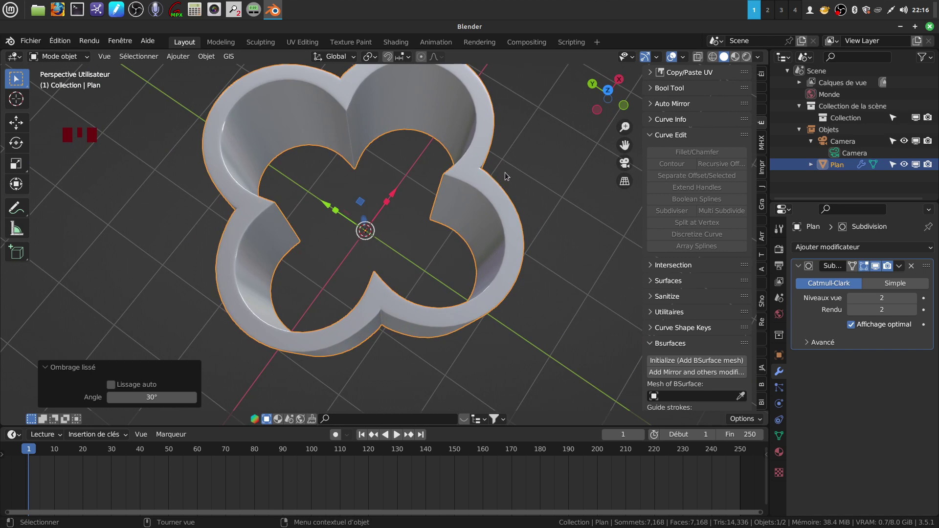
scroll(506, 172, down, 2)
mouse_move(507, 172)
middle_down()
mouse_move(491, 191)
mouse_move(509, 185)
middle_up()
scroll(492, 191, up, 2)
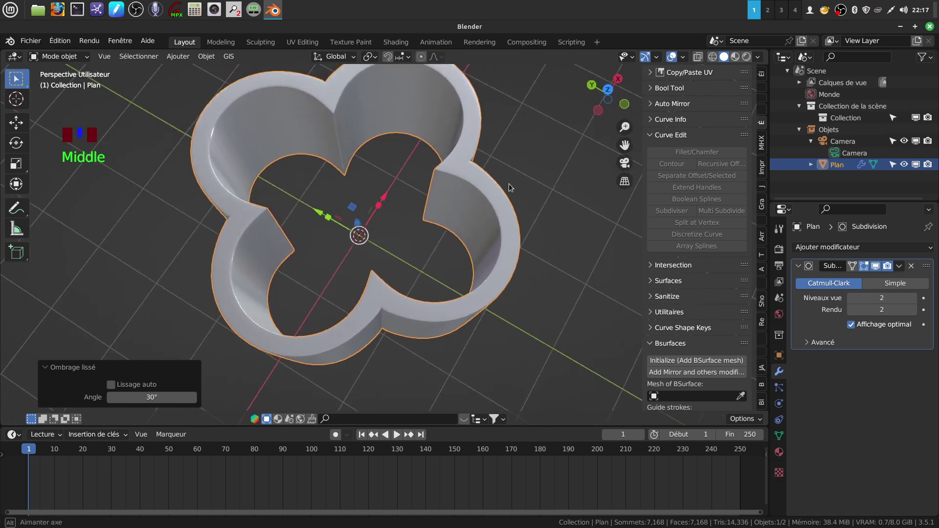
mouse_move(483, 221)
middle_down()
mouse_move(494, 217)
mouse_move(478, 215)
middle_up()
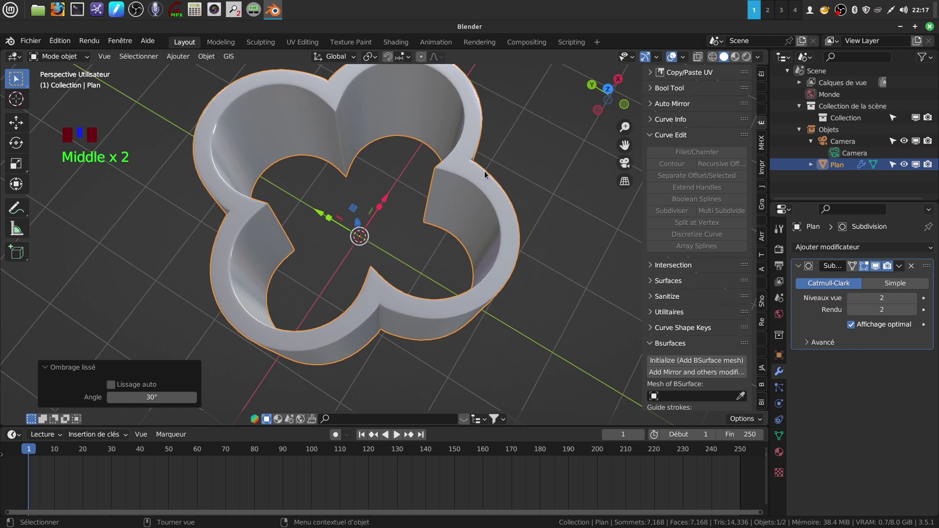
middle_drag(485, 174, 467, 154)
scroll(468, 154, down, 2)
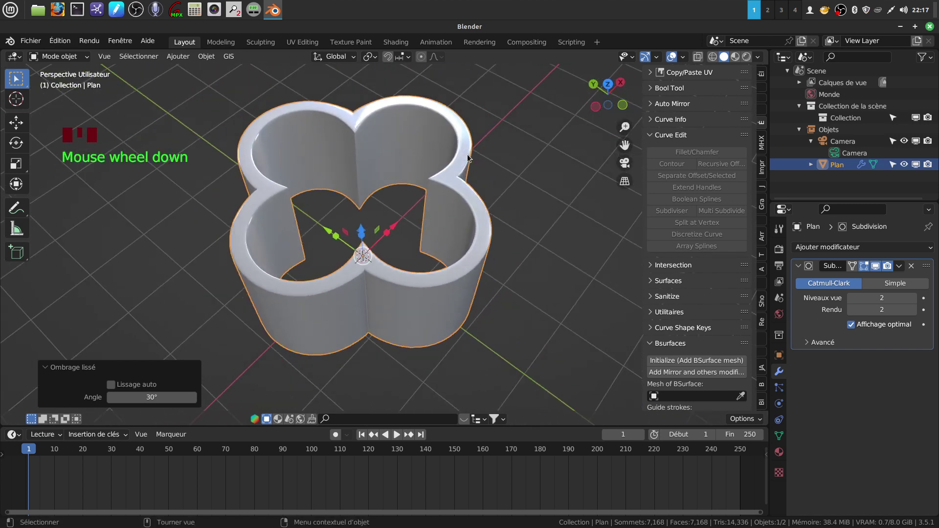
shift+middle_drag(478, 203, 447, 205)
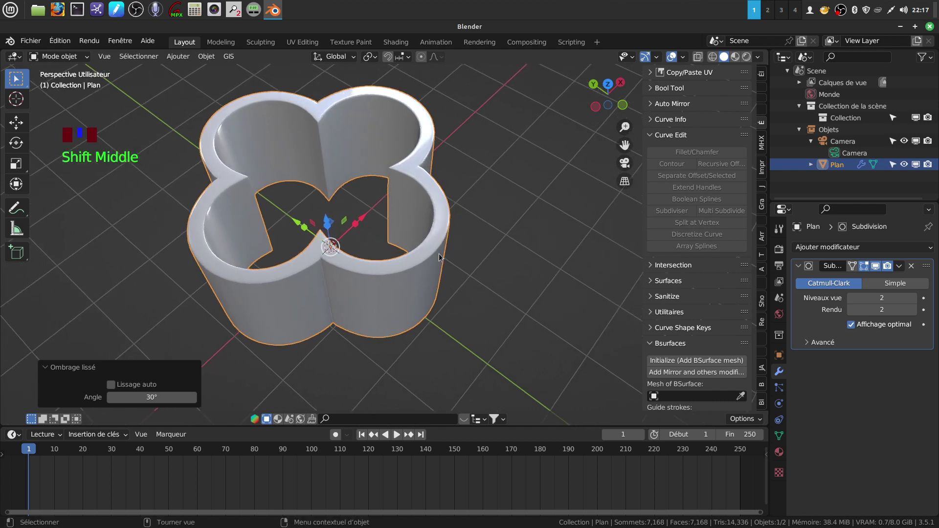
- Delete the four-lobed ring object from the scene
key(x)
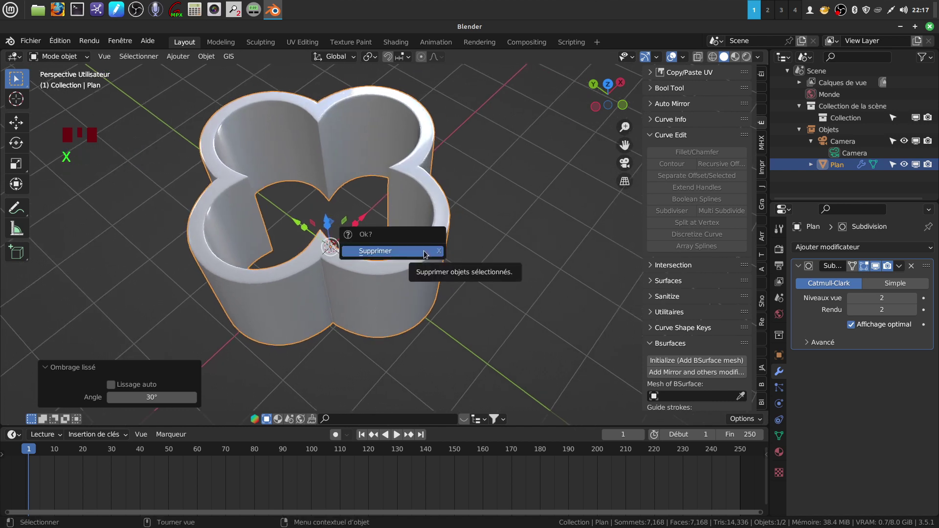
click(425, 252)
shift+middle_drag(441, 230, 462, 187)
key(KP_1)
shift+middle_drag(457, 247, 449, 195)
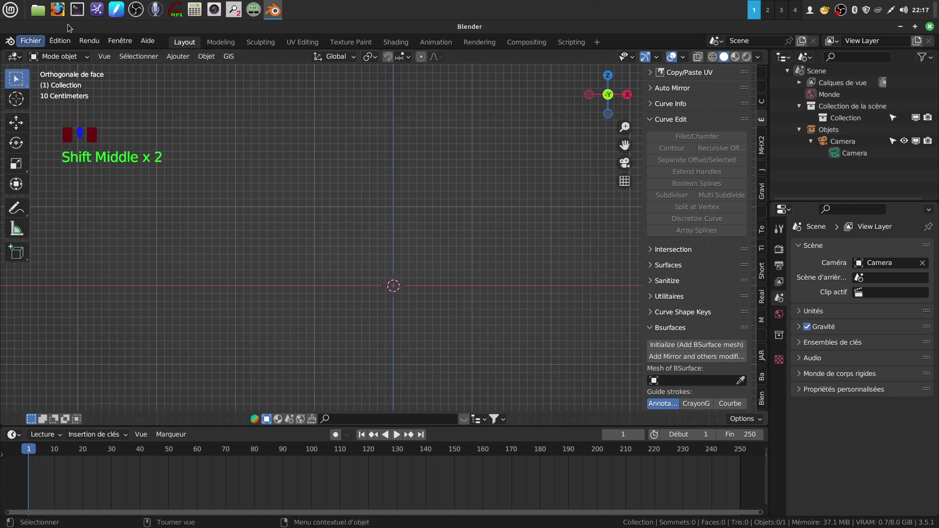
- Start a new file without saving the changes to the current one
click(31, 42)
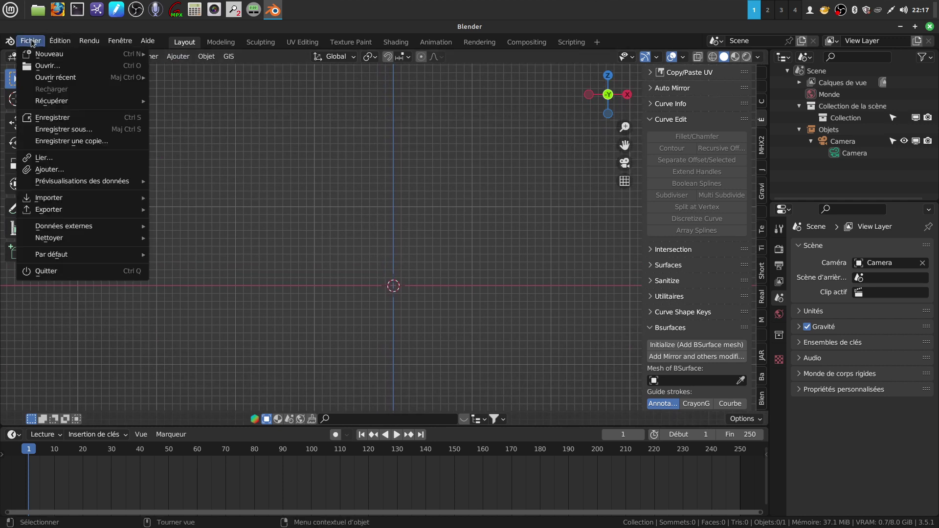
mouse_move(91, 54)
click(191, 55)
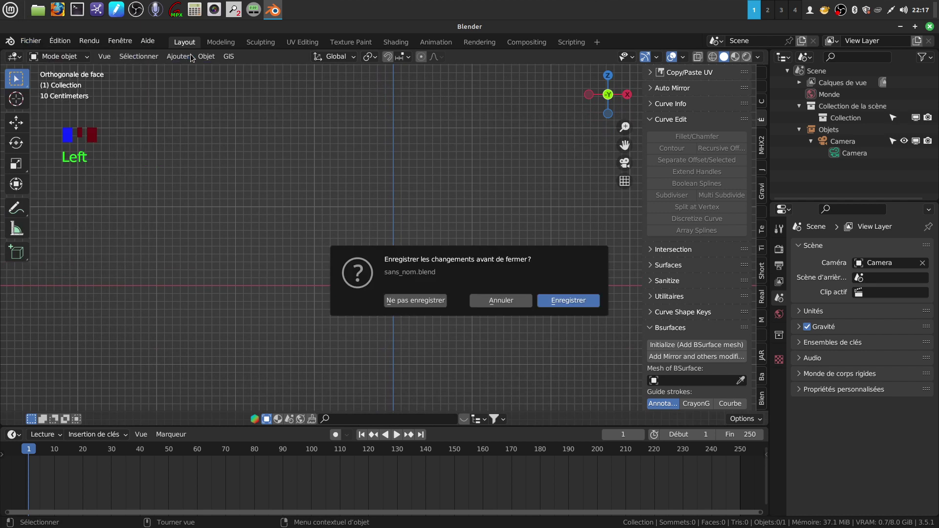
click(405, 301)
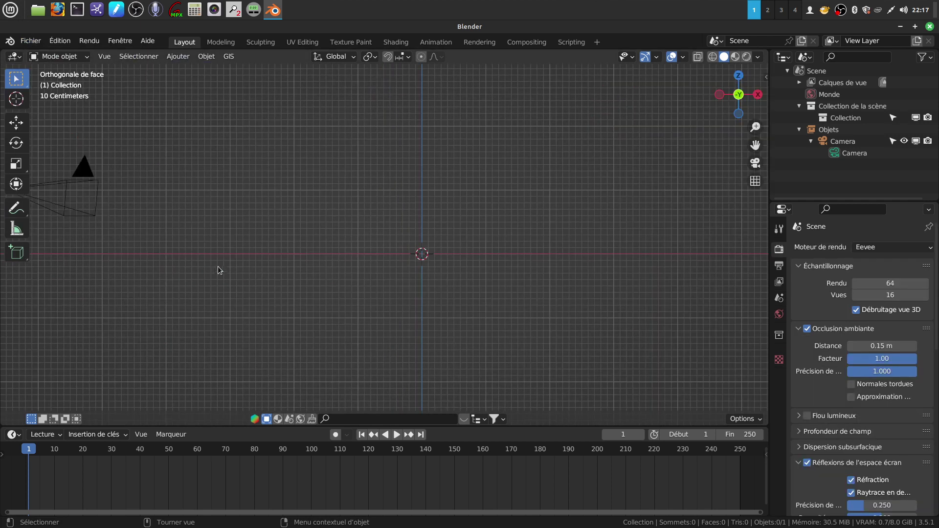
- Start the Shortcut VUr display so that pressed keys and mouse buttons are shown in the viewport
key(n)
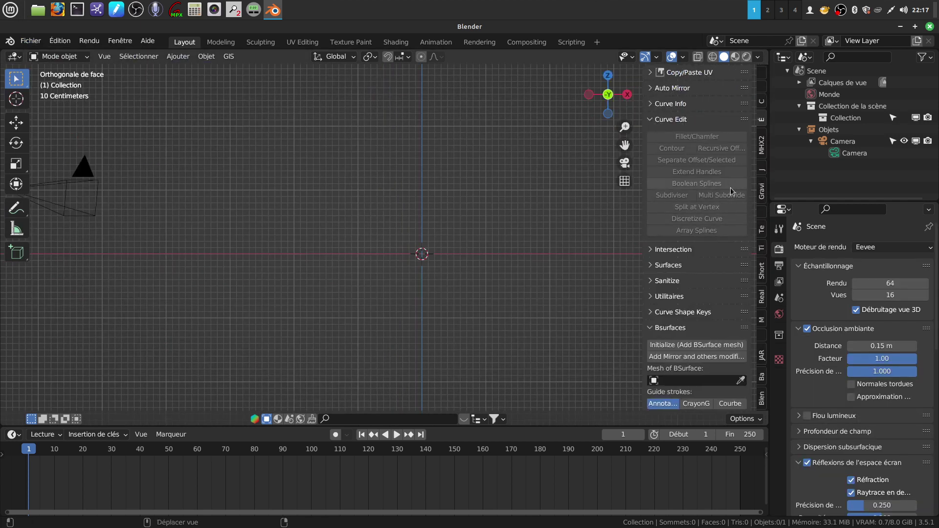
click(761, 270)
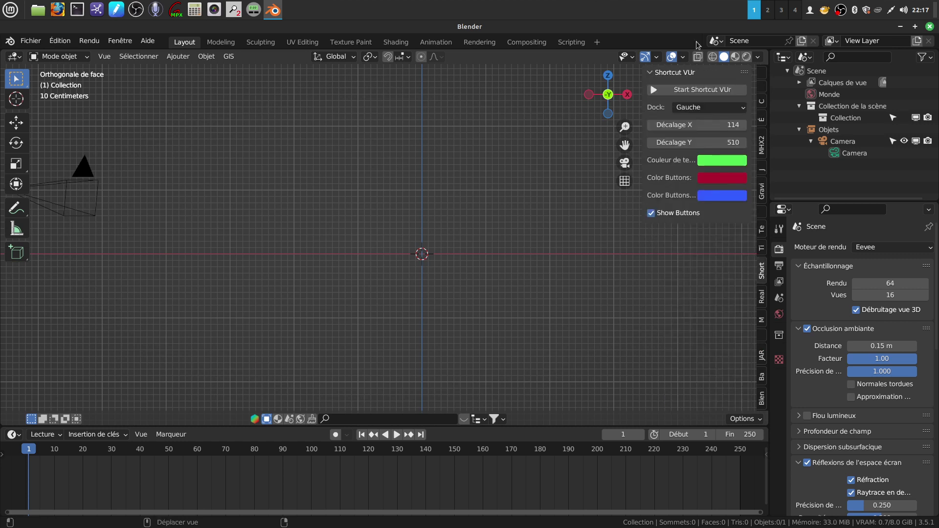
click(702, 90)
key(n)
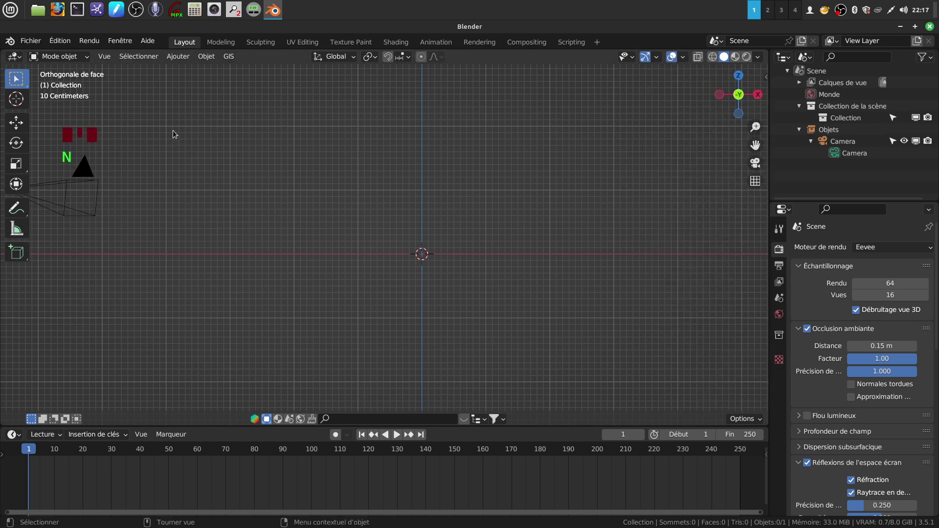
- Add a plane mesh at the origin and enter Edit mode on it in top view
click(179, 56)
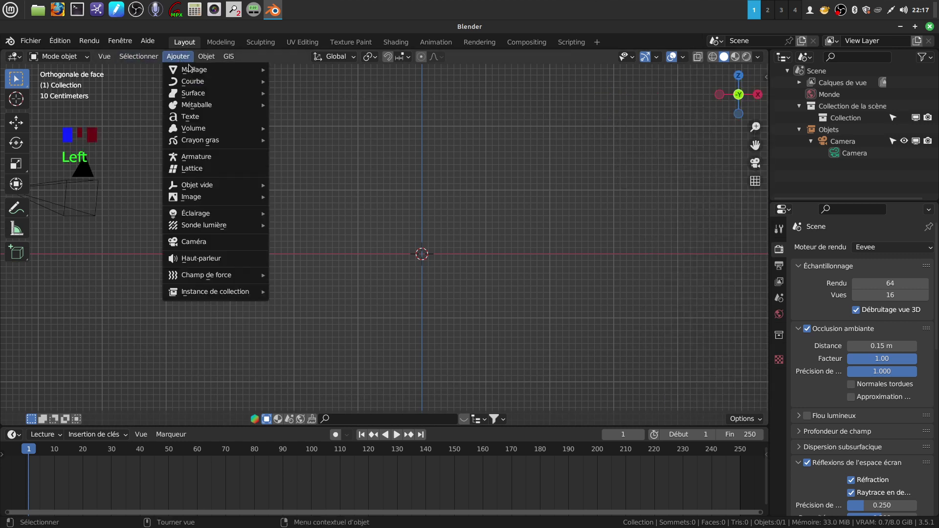
mouse_move(190, 69)
click(301, 73)
middle_drag(461, 211, 465, 329)
shift+middle_drag(450, 289, 383, 325)
key(Tab)
key(KP_7)
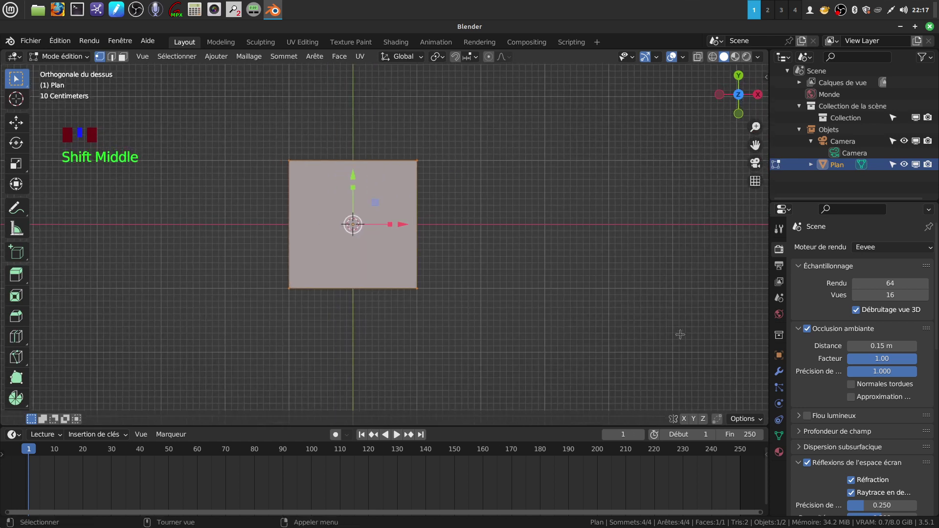
- Apply the Edge Roundify operation from the Mesh Tools to all four edges of the plane
key(n)
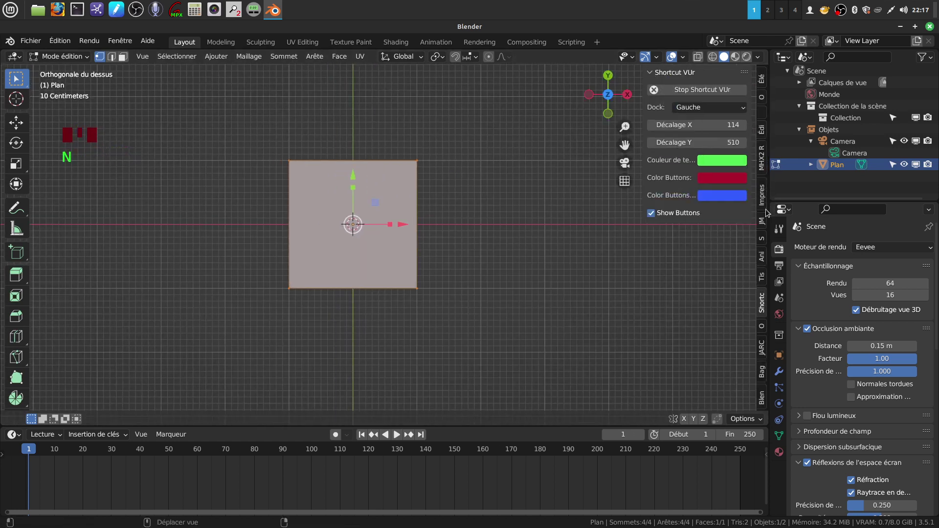
click(762, 132)
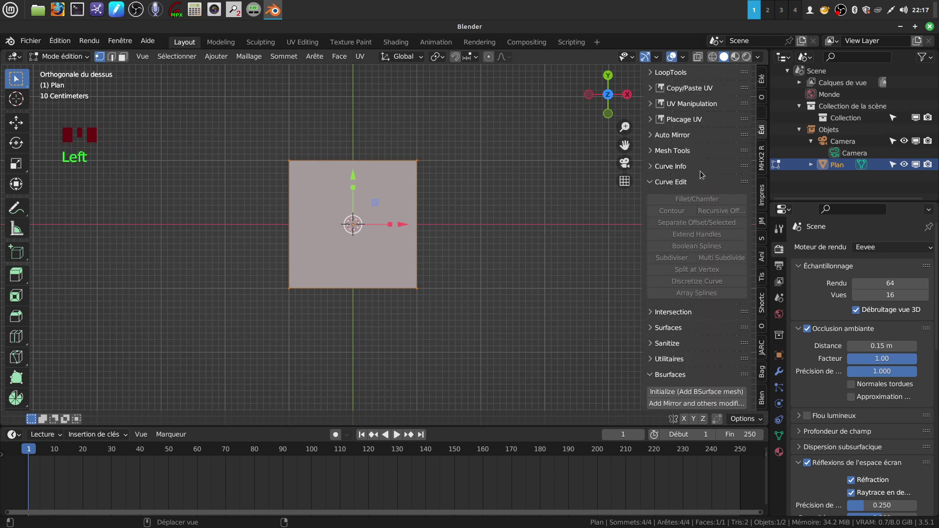
click(648, 151)
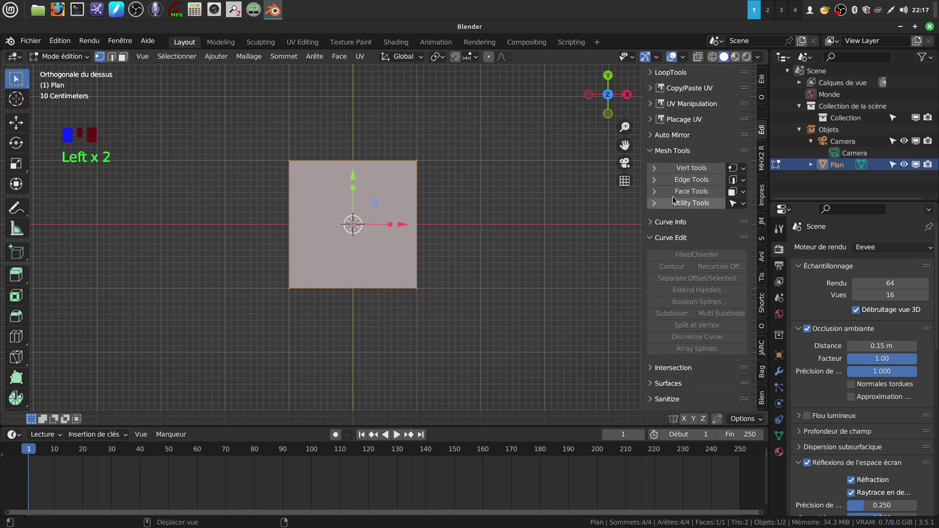
click(653, 181)
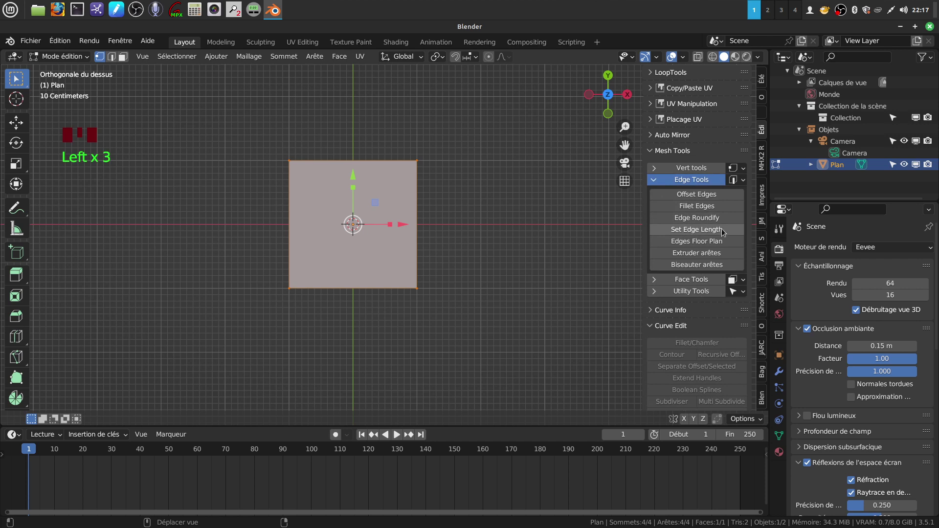
click(695, 217)
- Raise the number of segments of the rounded edges to 12
click(47, 402)
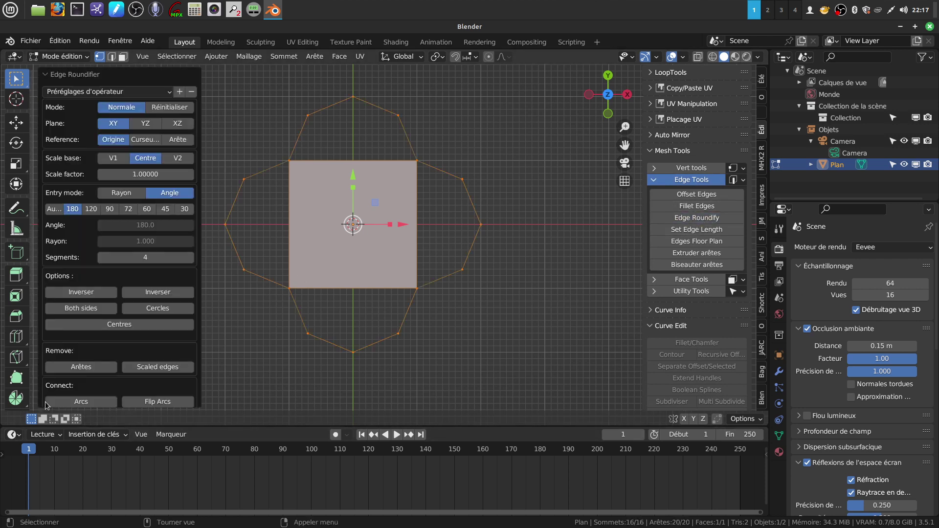
click(190, 258)
click(190, 258)
click(189, 258)
click(190, 257)
click(190, 257)
click(190, 258)
click(189, 258)
click(190, 258)
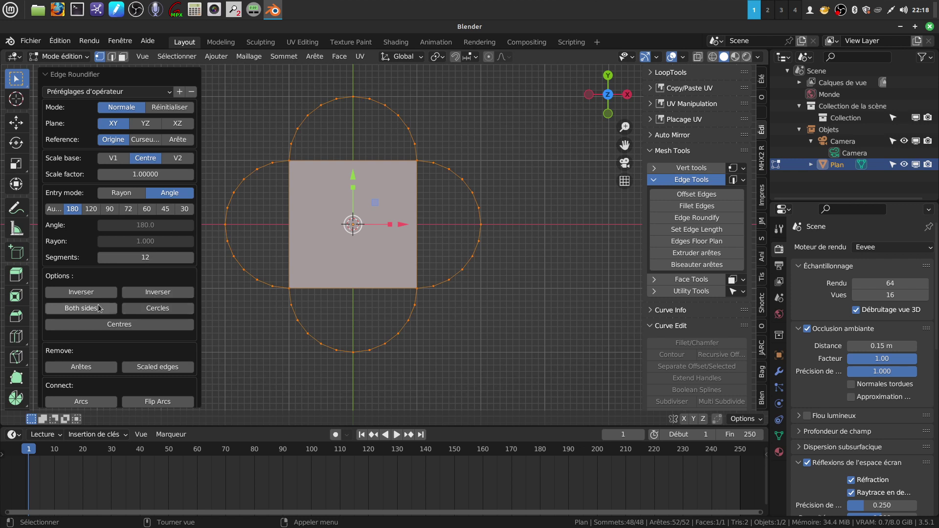
- Turn the arcs into full circles with the original edges removed, using a scale factor of 0.73
click(155, 306)
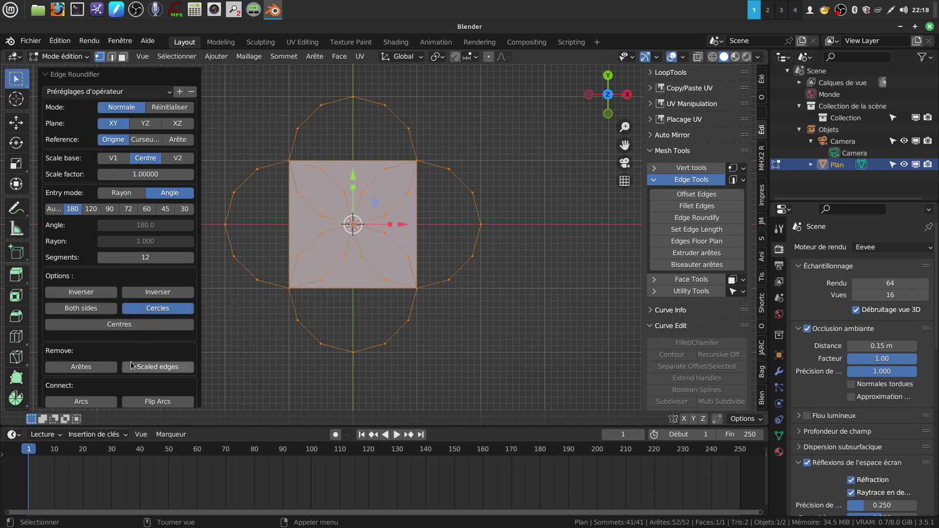
click(78, 368)
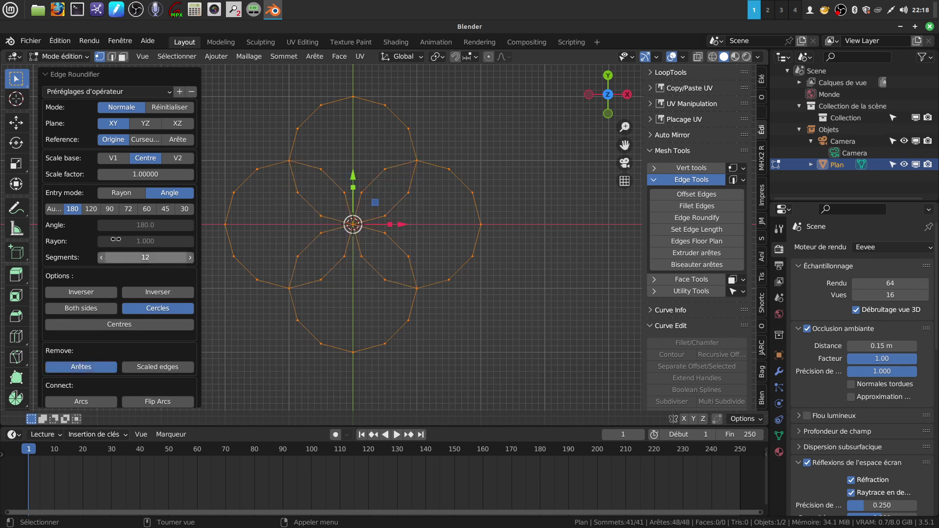
drag(145, 174, 353, 301)
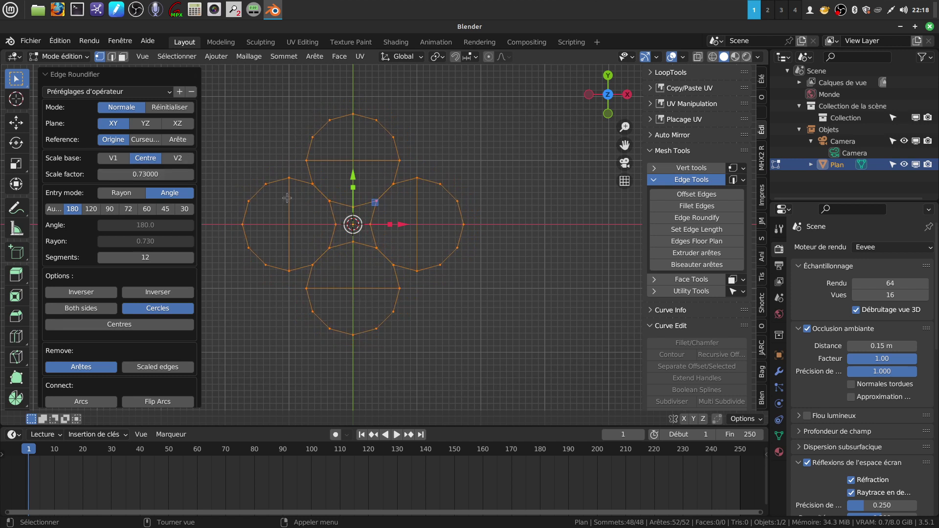
- Return to Object mode and add a Souder (weld) modifier to the four-circle mesh
shift+middle_drag(441, 320, 466, 322)
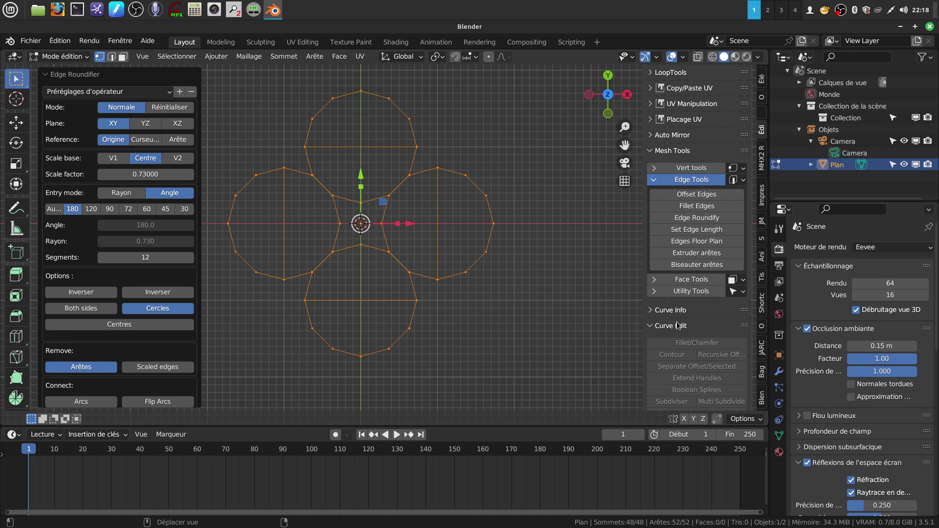
scroll(460, 269, up, 4)
key(Tab)
scroll(459, 269, down, 2)
mouse_move(458, 267)
shift+middle_down()
mouse_move(462, 286)
mouse_move(453, 261)
shift+middle_up()
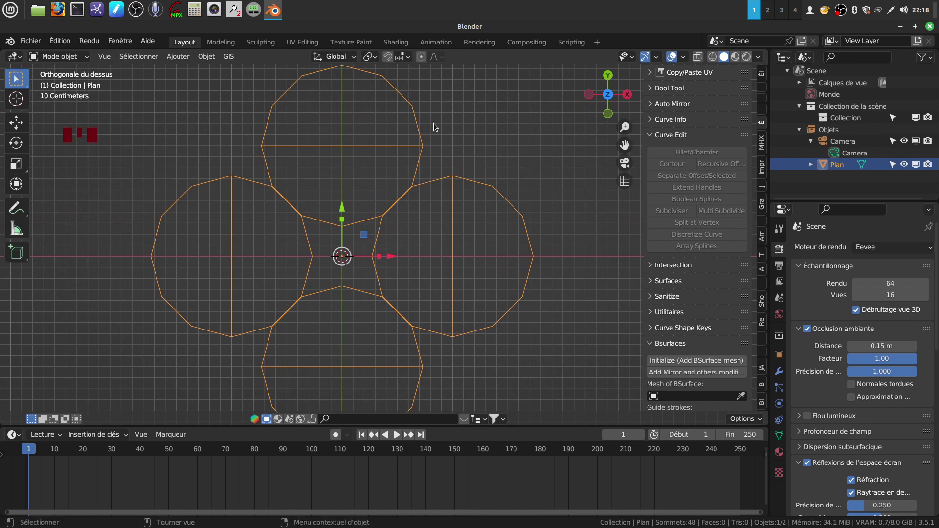
click(779, 372)
click(853, 247)
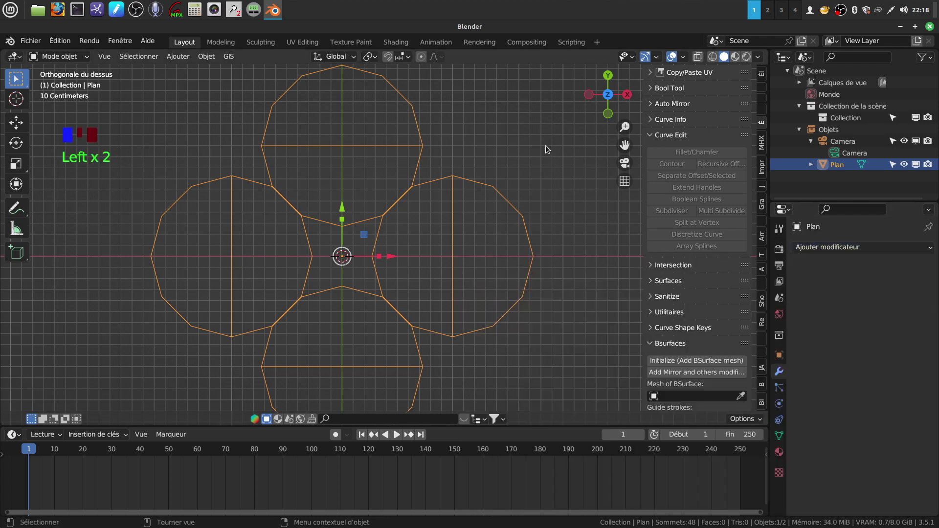
scroll(507, 195, up, 5)
scroll(507, 196, up, 2)
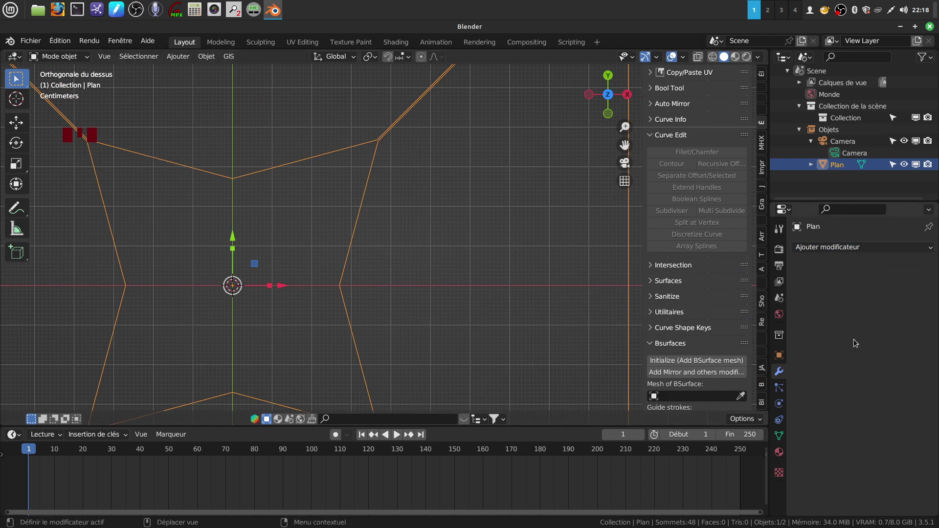
click(932, 249)
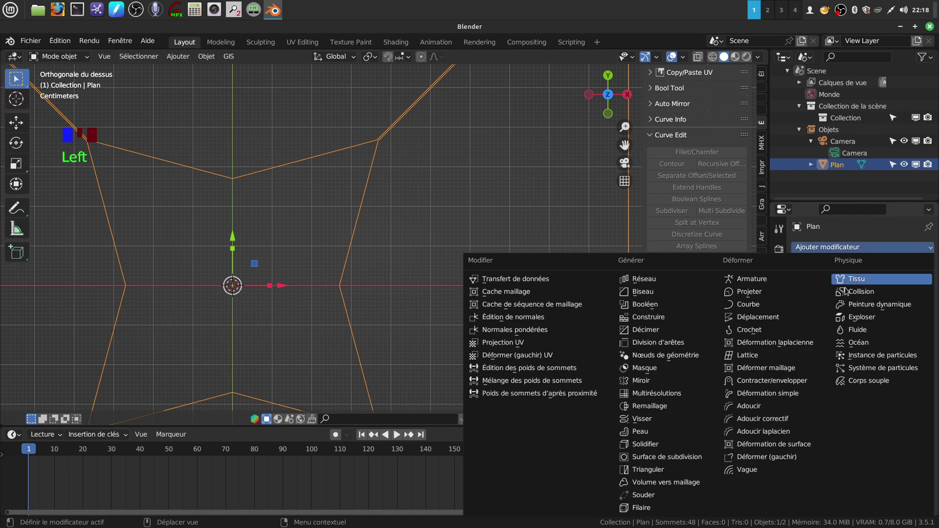
click(673, 497)
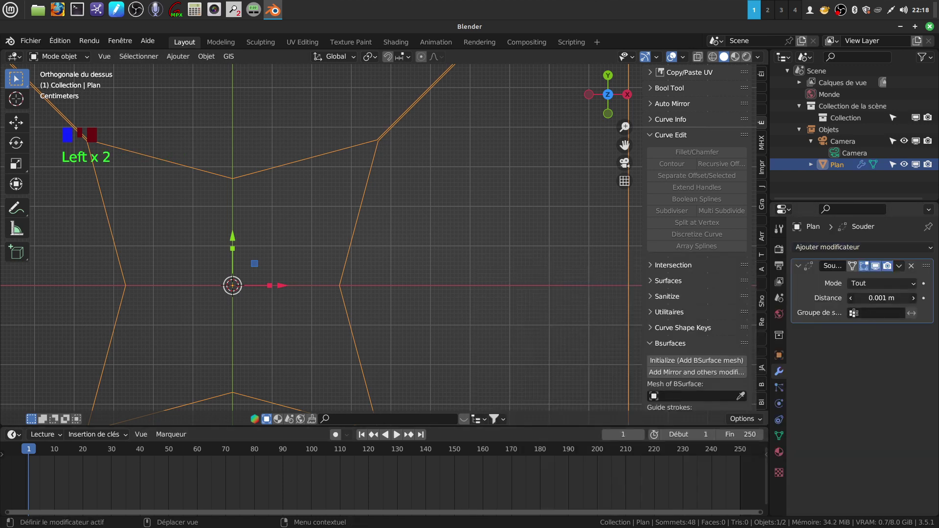
- Apply the Souder (weld) modifier to the four-circle mesh
drag(882, 298, 888, 298)
click(899, 265)
click(832, 280)
scroll(472, 264, down, 10)
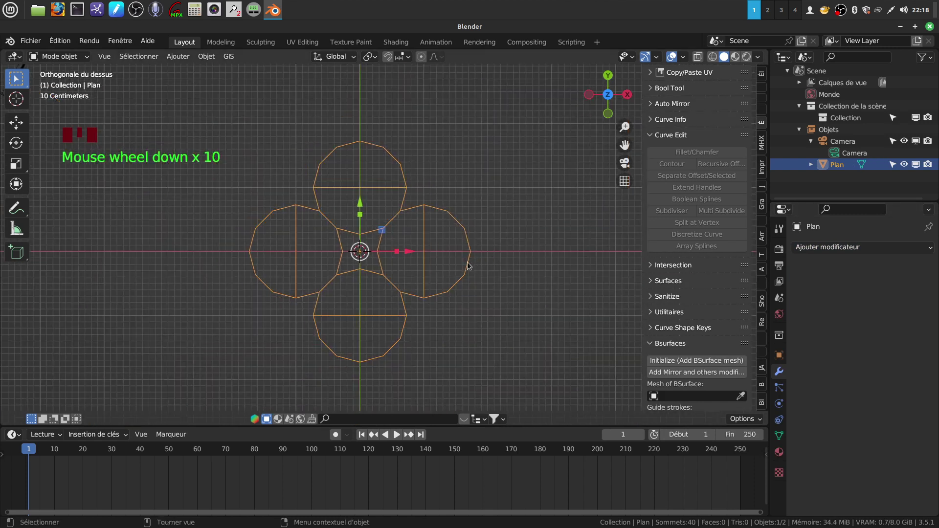
- Delete the four straight chords and all overlapping inner arc edges in Edit mode, keeping only the outer clover outline
key(Tab)
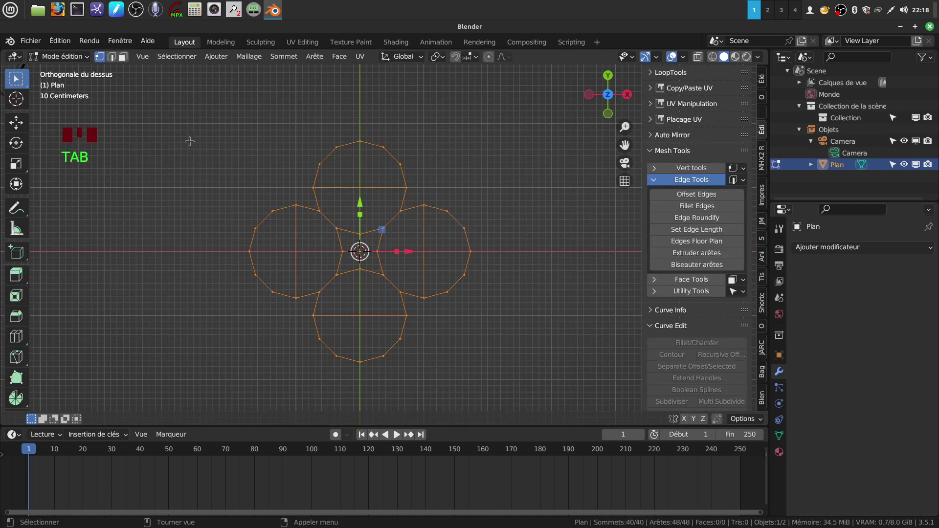
click(112, 59)
scroll(412, 264, up, 2)
scroll(412, 265, down, 2)
key(a)
key(c)
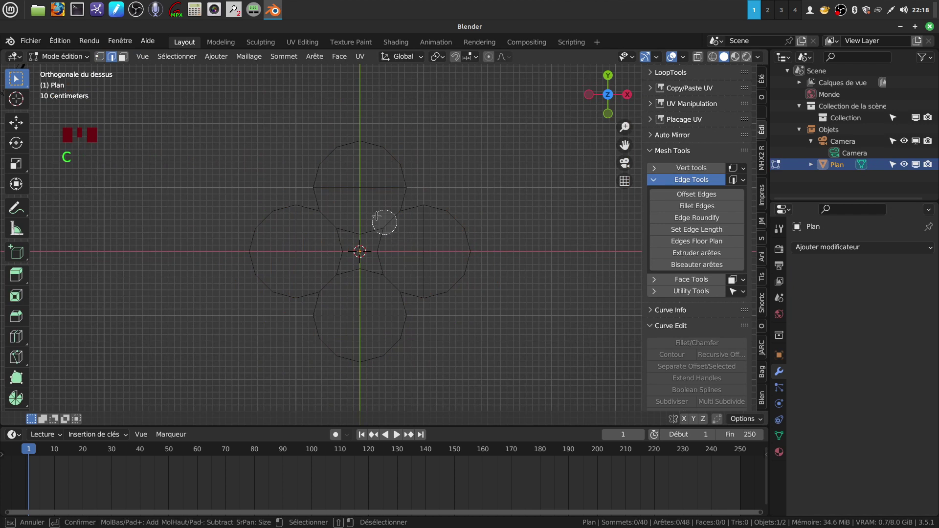
click(360, 188)
click(294, 255)
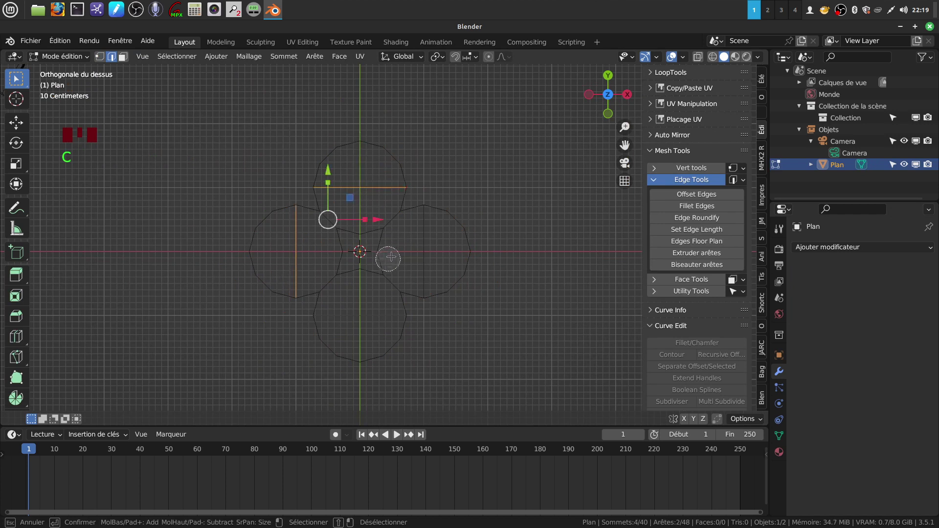
click(415, 252)
click(364, 318)
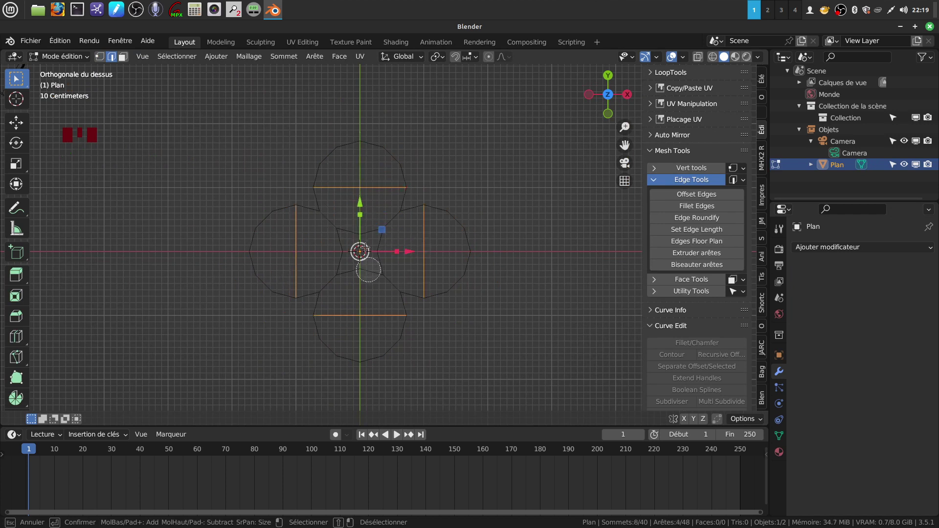
mouse_move(357, 225)
mouse_down()
mouse_move(352, 264)
mouse_move(377, 255)
mouse_up()
click(378, 228)
click(383, 273)
right_click(340, 244)
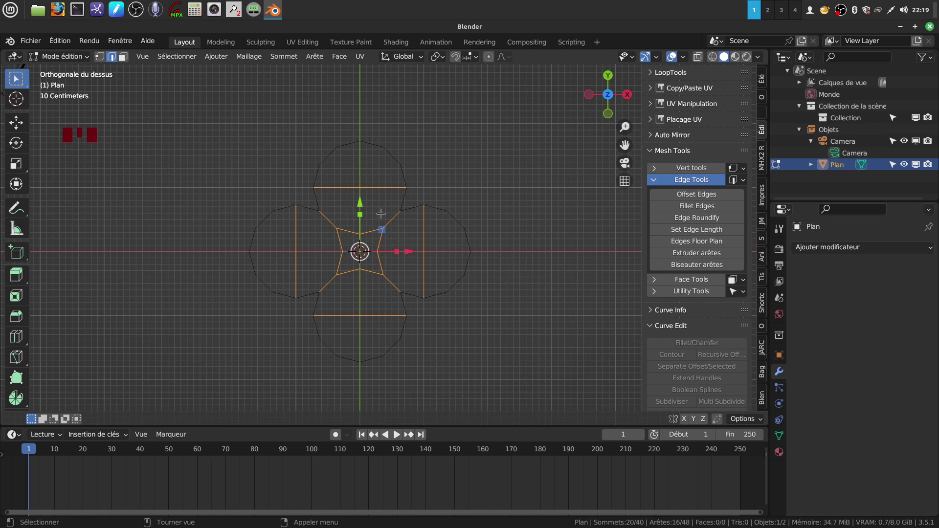
key(x)
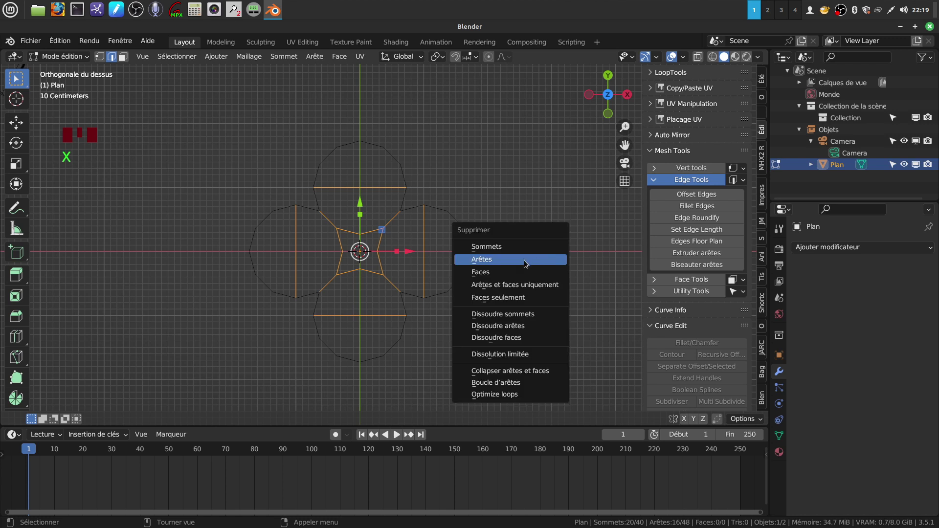
click(512, 264)
mouse_move(438, 257)
shift+middle_down()
mouse_move(426, 259)
mouse_move(435, 248)
shift+middle_up()
scroll(425, 284, up, 2)
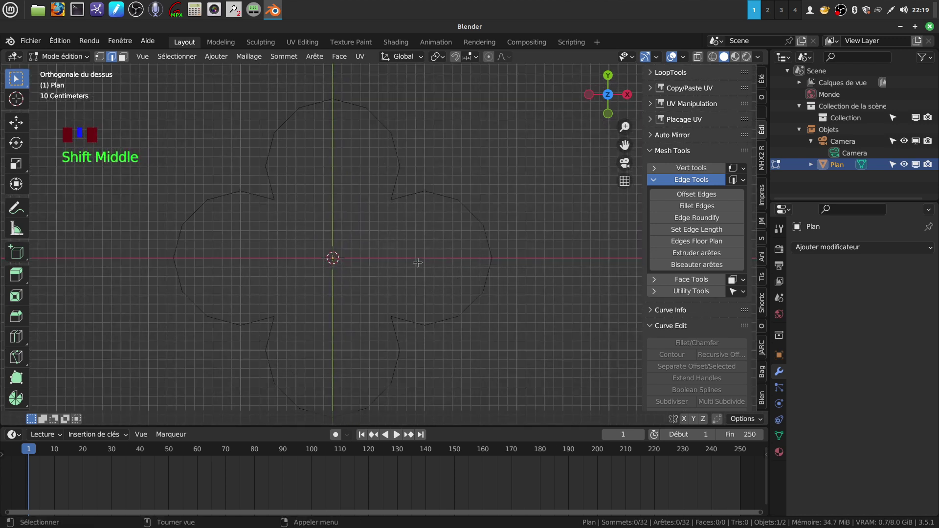
- Return to Object mode and examine the clover outline and its inward corners
key(Tab)
scroll(436, 241, down, 2)
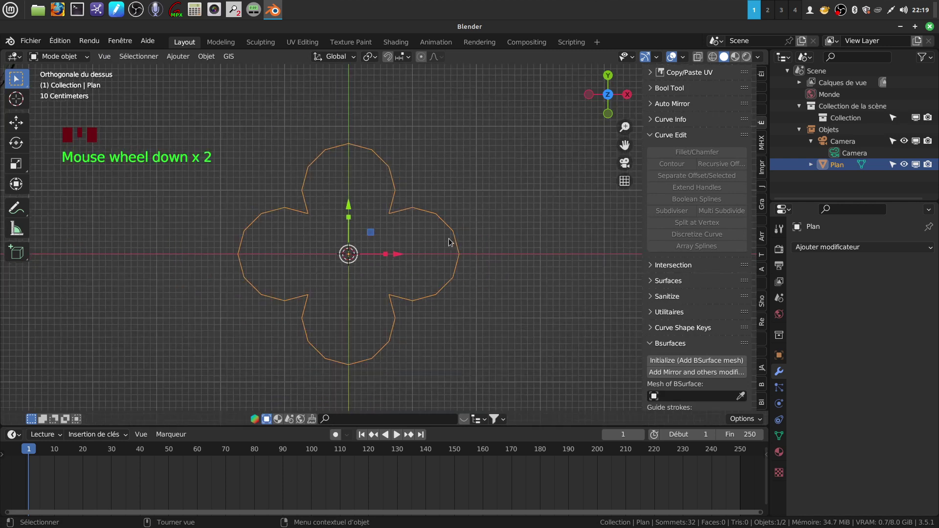
scroll(451, 242, up, 1)
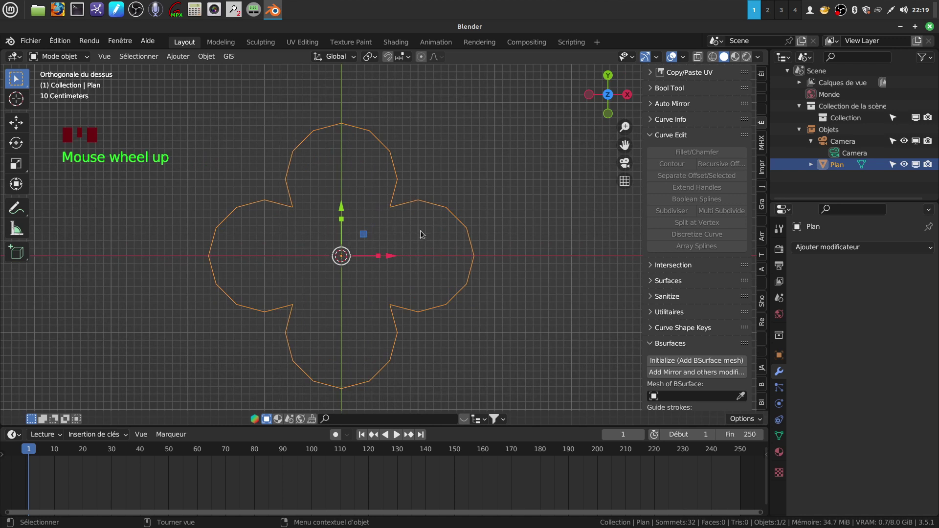
scroll(420, 231, up, 2)
shift+middle_drag(422, 224, 419, 254)
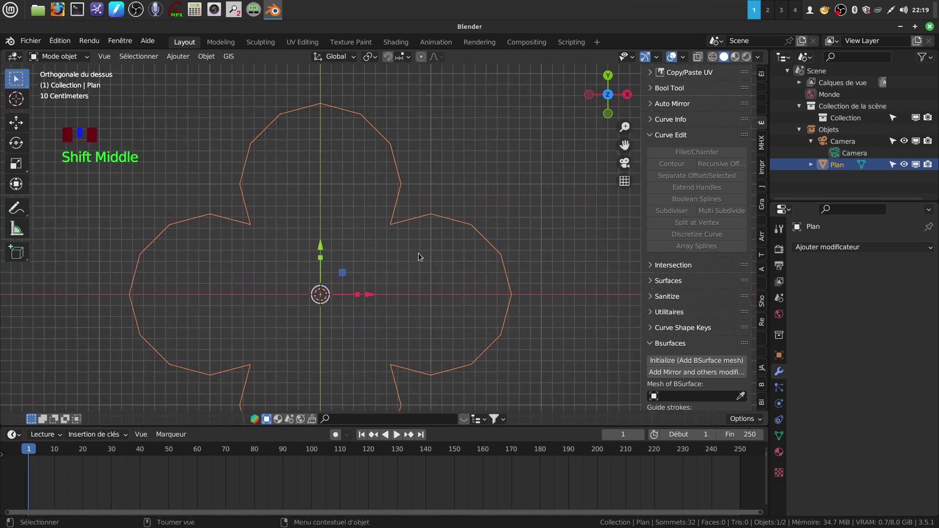
scroll(418, 253, up, 1)
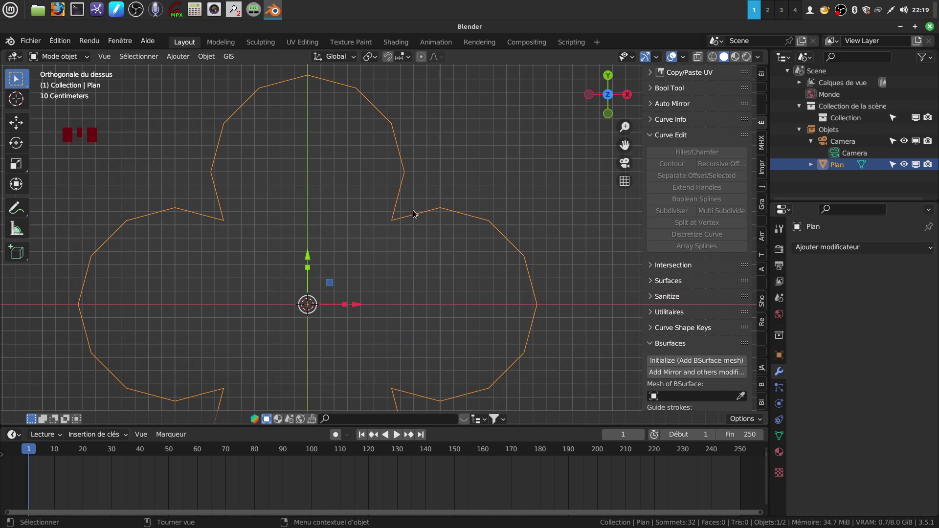
scroll(435, 271, down, 4)
shift+middle_drag(429, 265, 420, 224)
scroll(429, 241, up, 1)
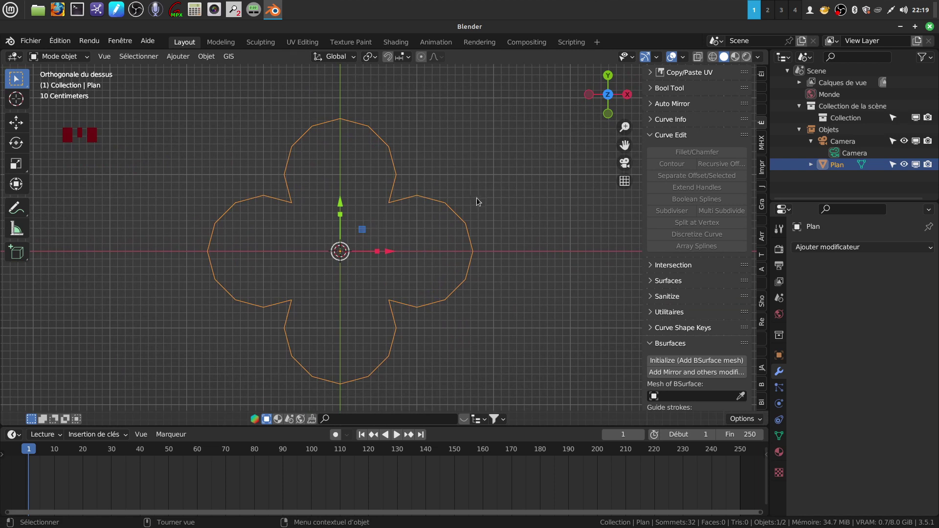
- Enter Edit mode with edge selection and select the whole clover outline
key(Tab)
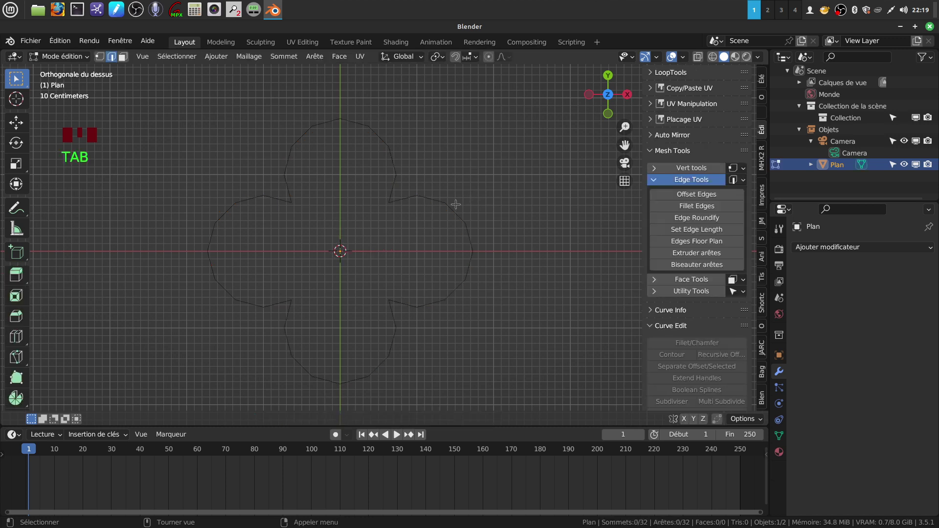
key(Tab)
key(Tab)
click(113, 66)
key(a)
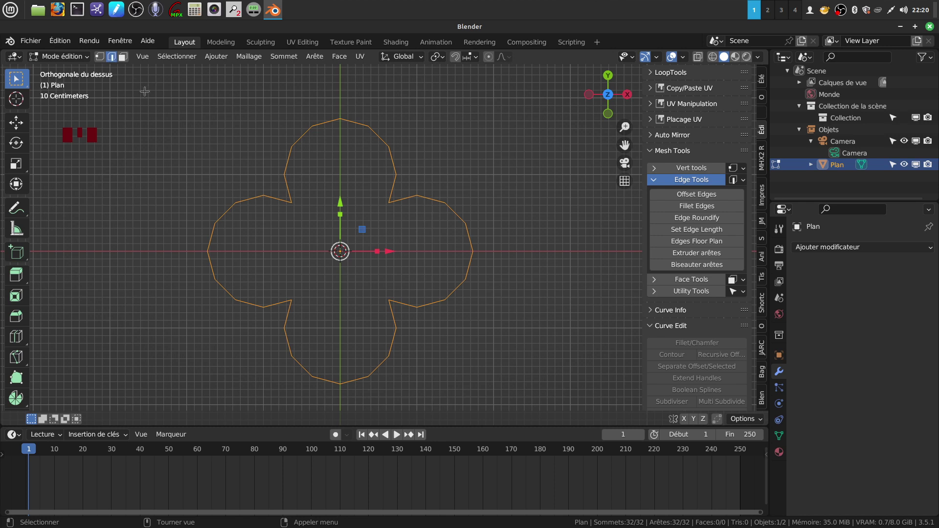
- Try Offset Edges on the clover outline, inspect the corners of the offset contour and undo the operation
right_click(170, 111)
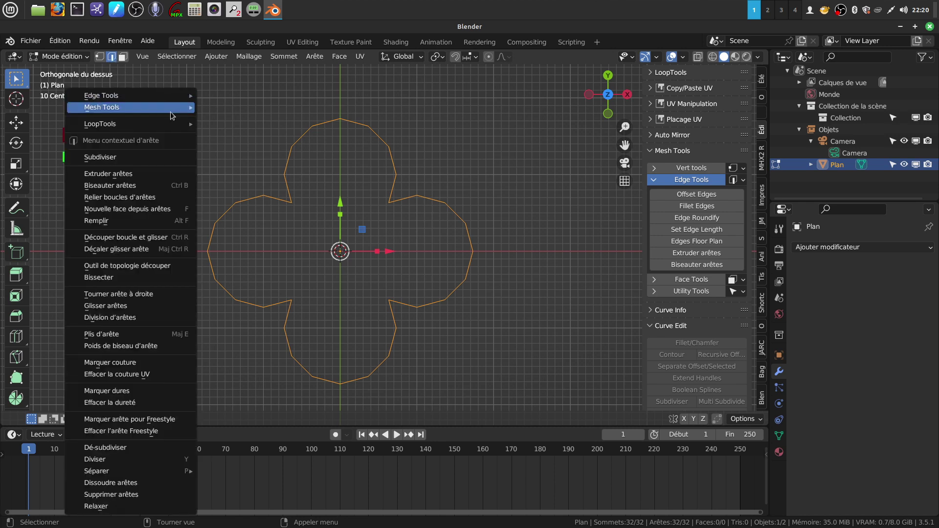
mouse_move(136, 108)
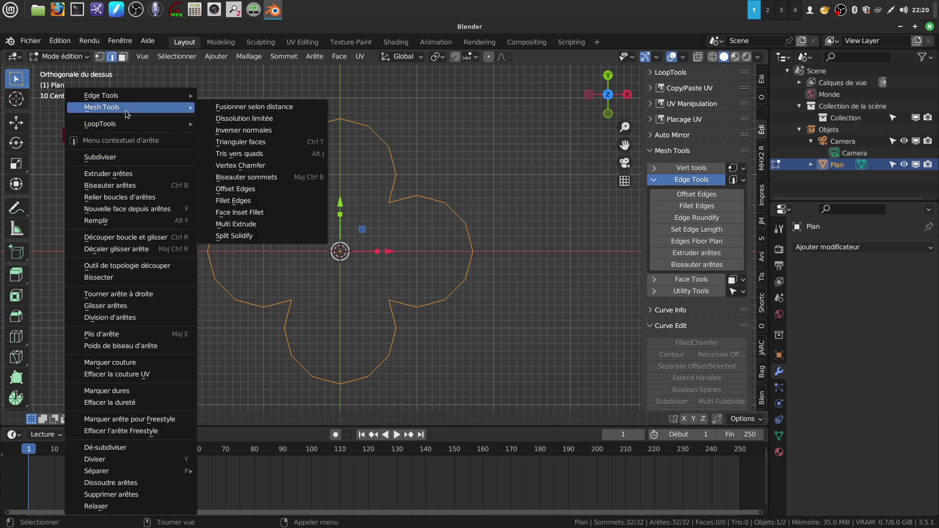
click(251, 190)
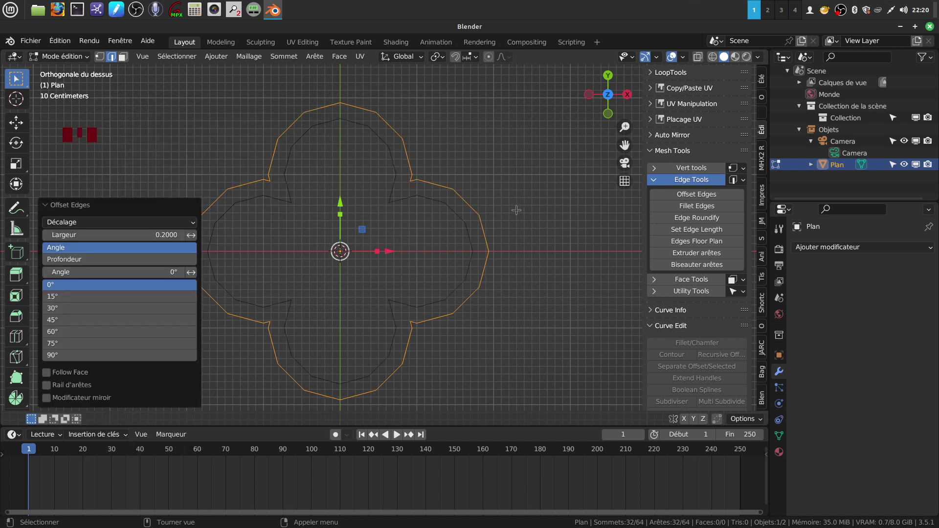
middle_drag(518, 191, 467, 259)
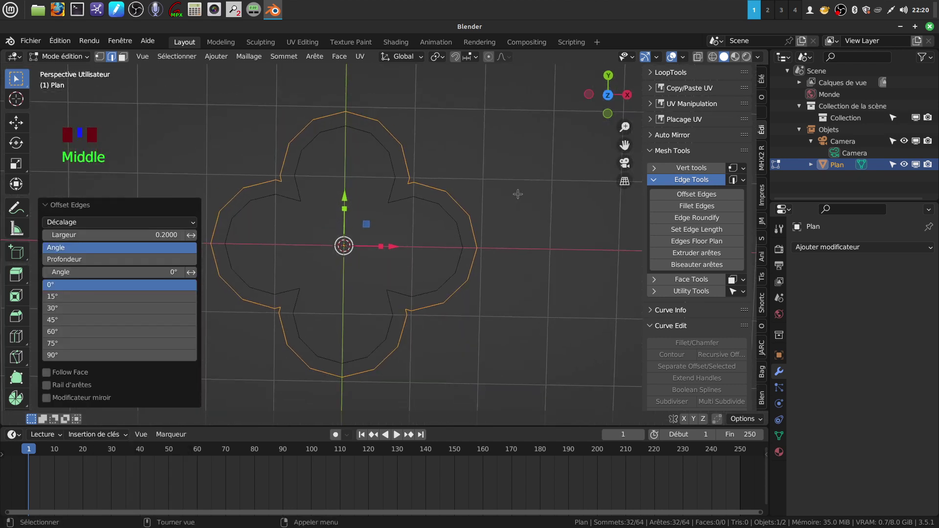
scroll(464, 261, up, 2)
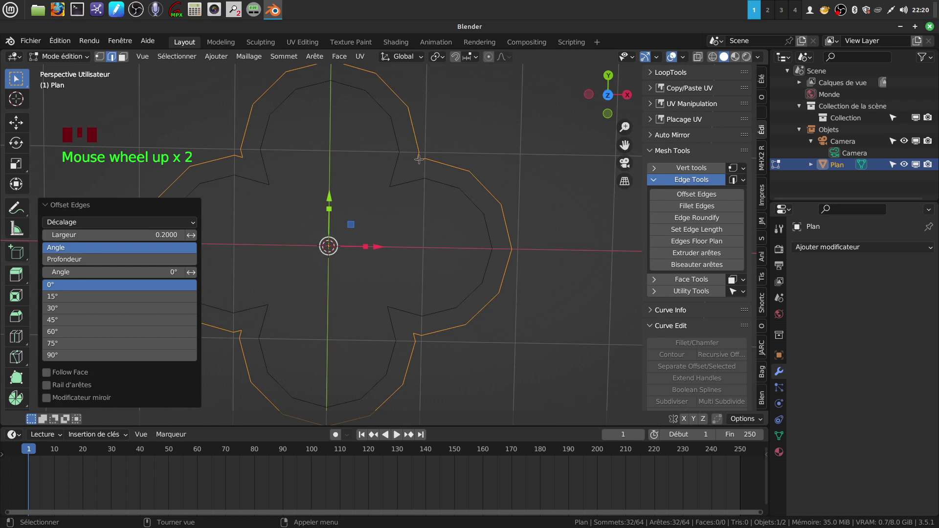
click(98, 57)
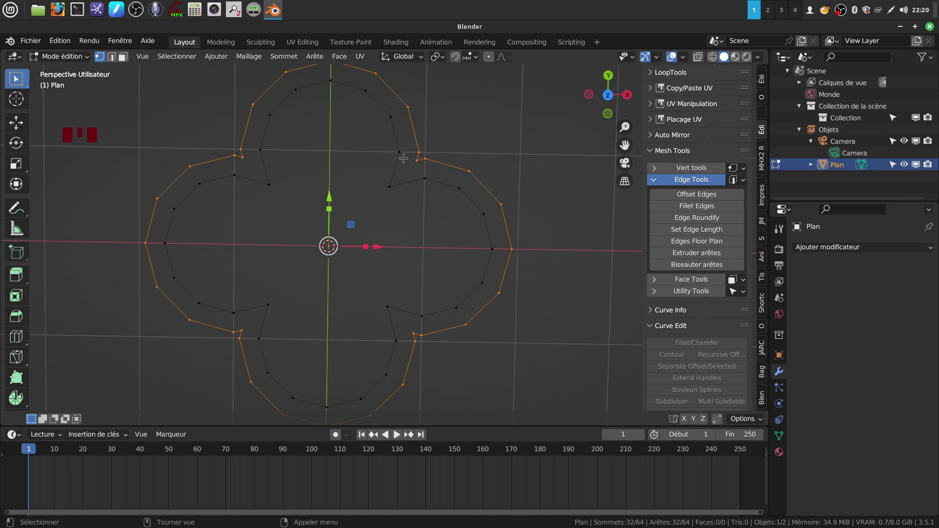
key(ctrl+z)
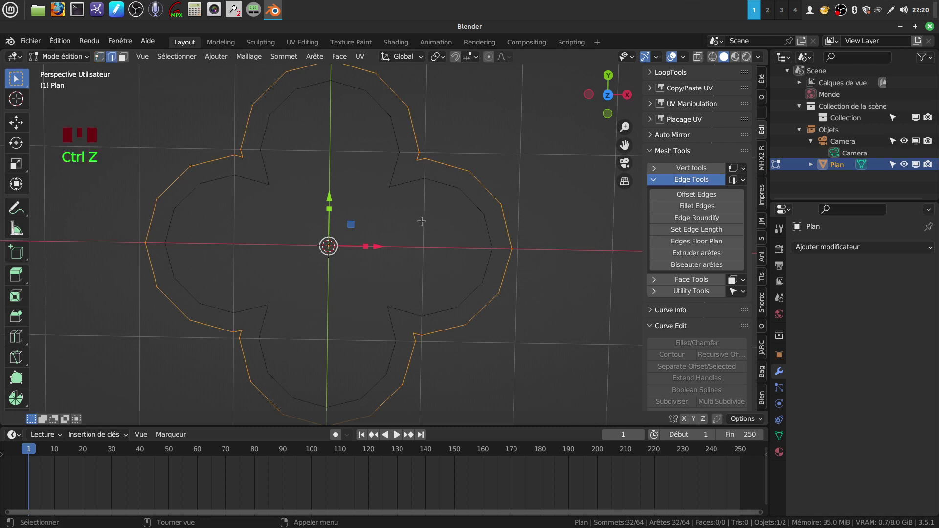
key(ctrl+z)
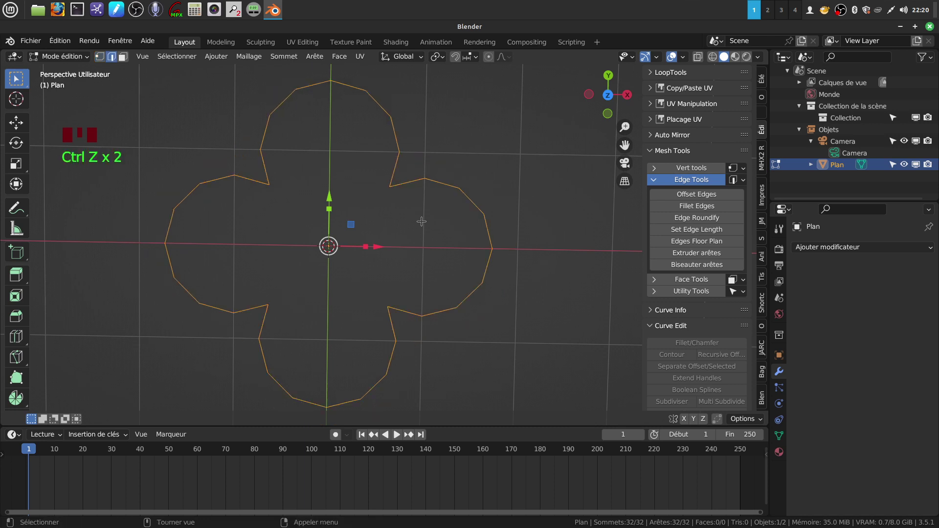
- Apply the Offset Edges operation to the selected clover outline in Décalage mode
shift+middle_drag(394, 242, 405, 248)
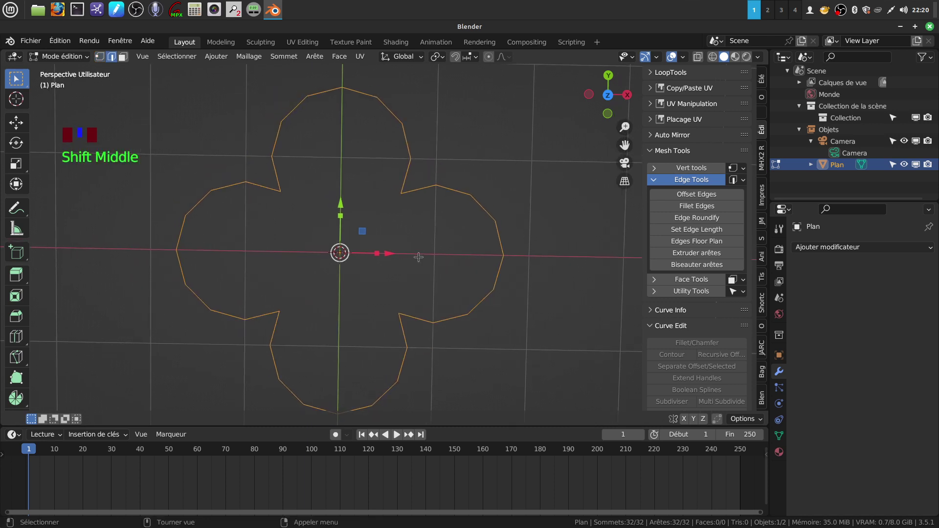
right_click(186, 92)
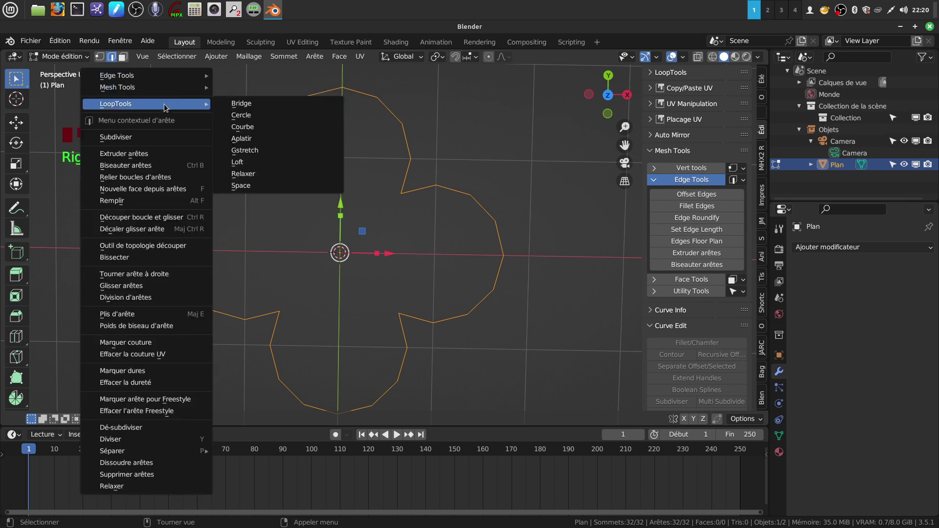
mouse_move(154, 92)
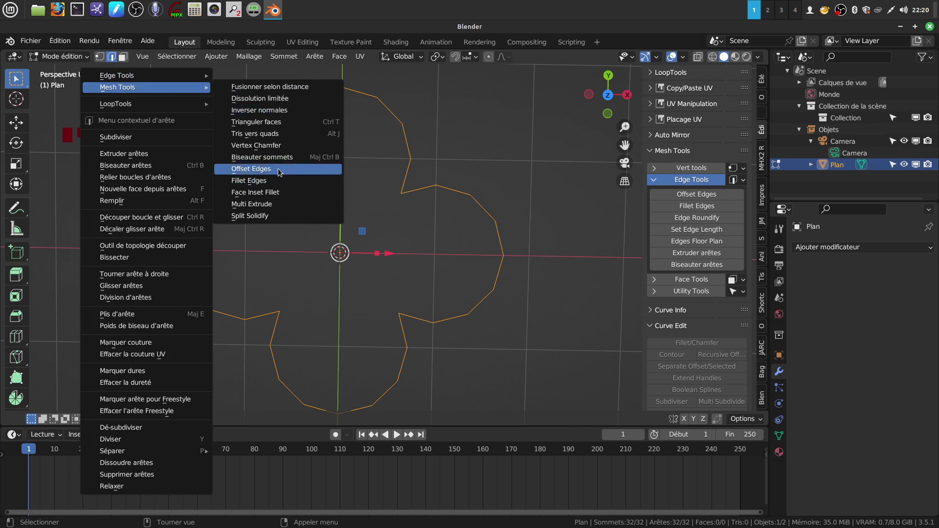
click(277, 169)
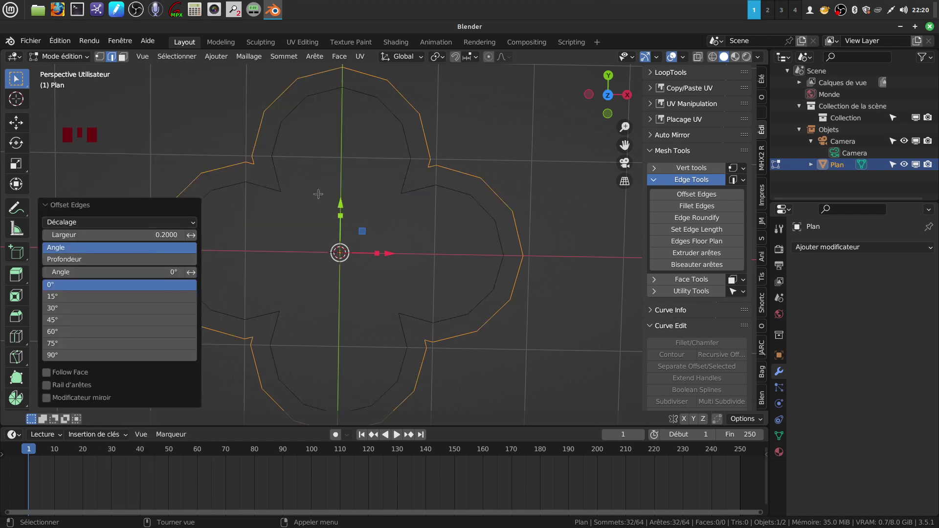
shift+middle_drag(400, 248, 420, 272)
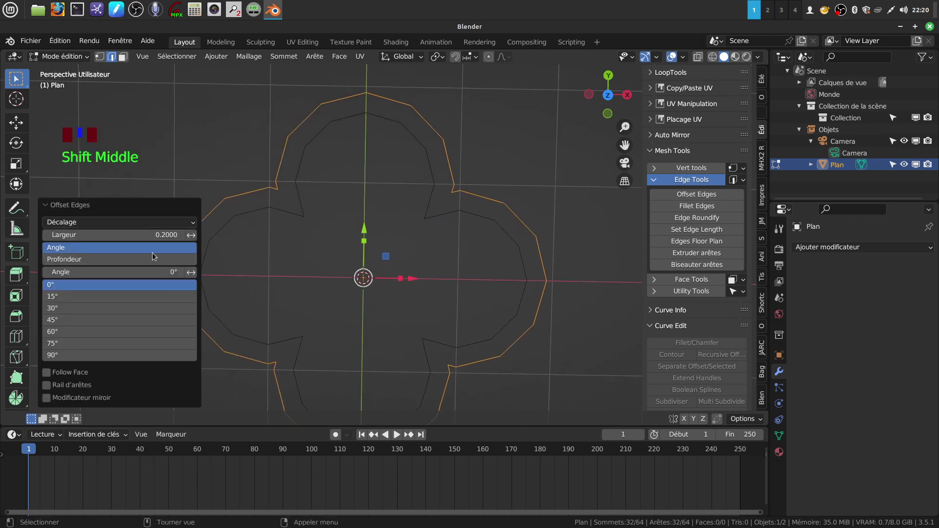
scroll(431, 243, up, 1)
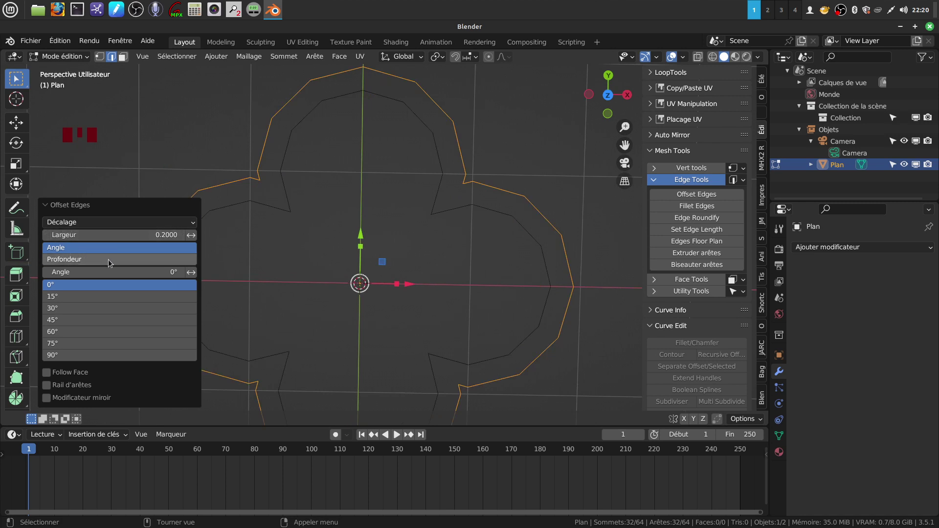
- Try a wider offset of 0.53 for the clover contour and settle on a width of 0.22
drag(109, 235, 559, 225)
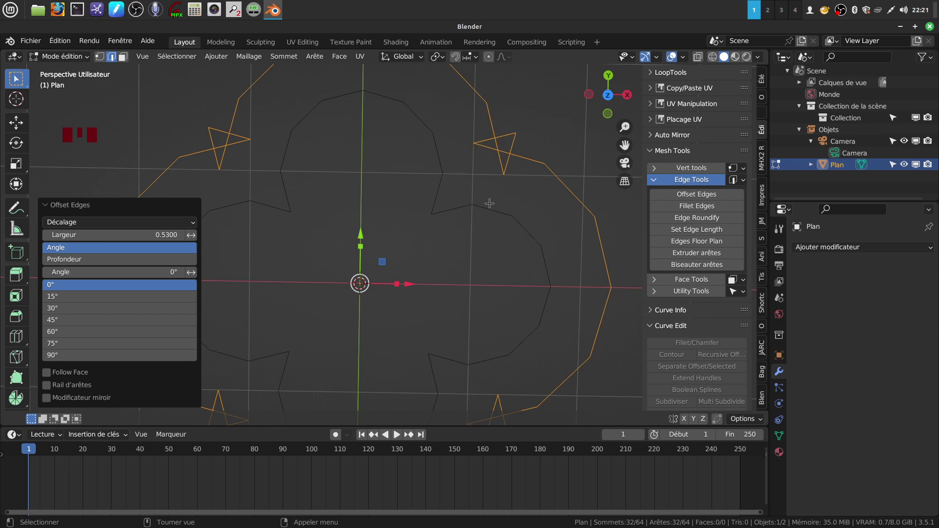
scroll(499, 228, down, 2)
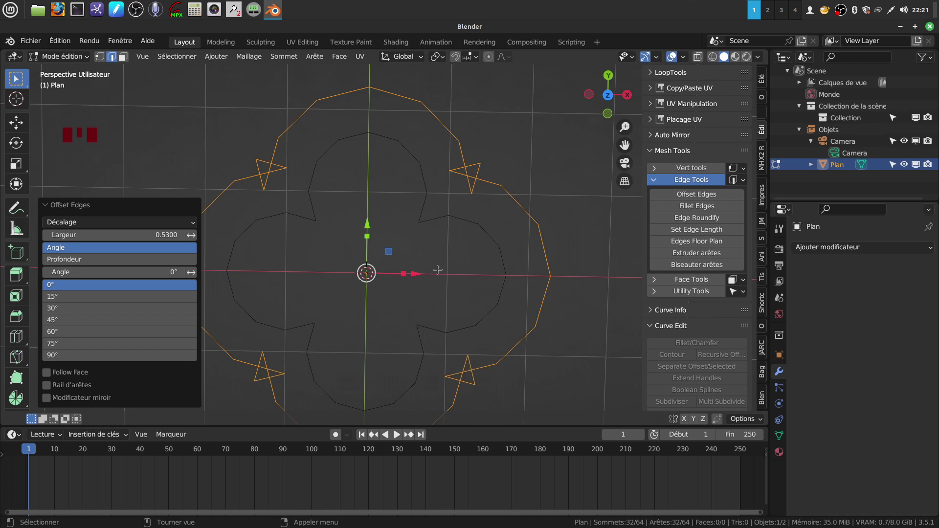
scroll(442, 292, up, 1)
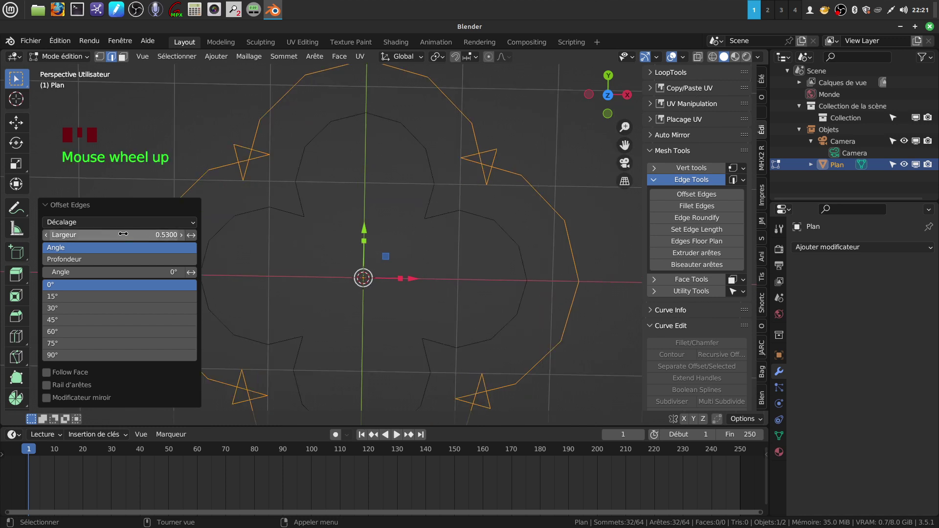
drag(154, 235, 374, 235)
scroll(440, 257, up, 2)
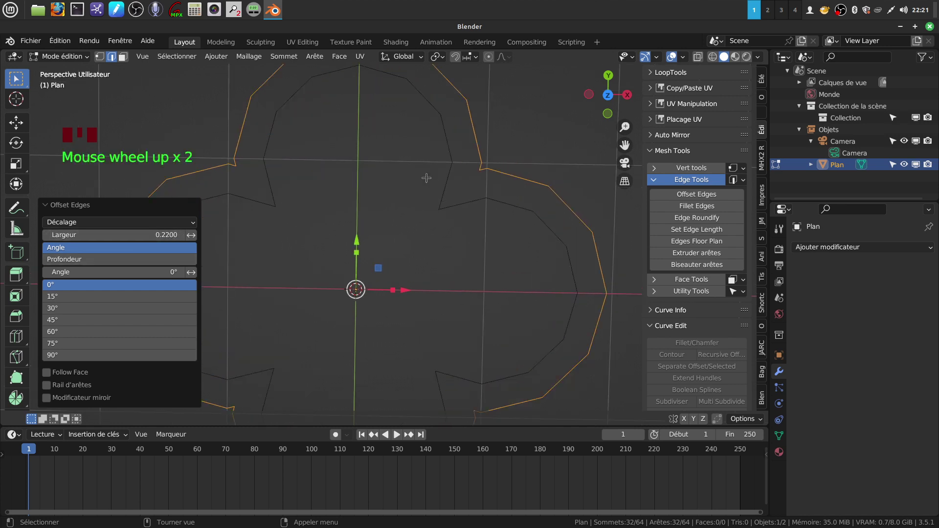
- Change the Offset Edges geometry mode to Extruder to fill the band between the two contours with faces
click(194, 226)
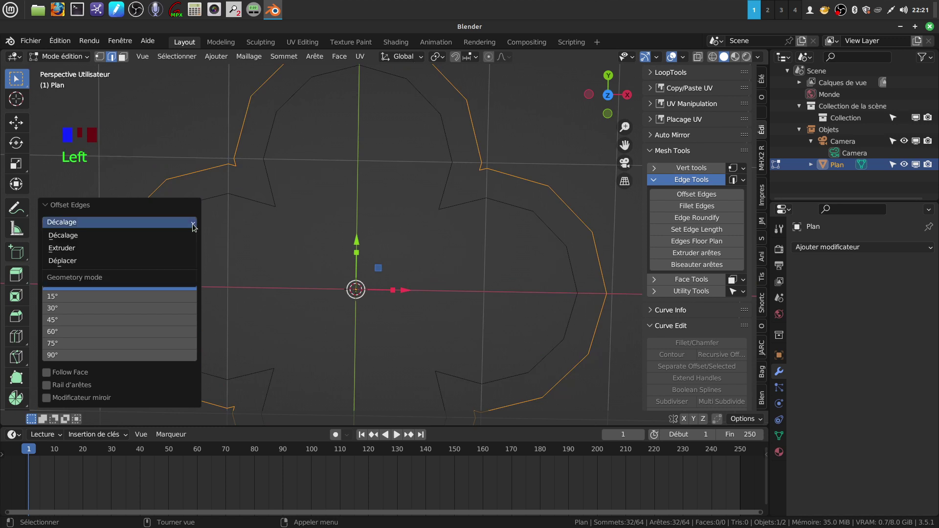
click(169, 248)
scroll(442, 233, down, 3)
middle_drag(442, 233, 471, 174)
scroll(471, 175, up, 3)
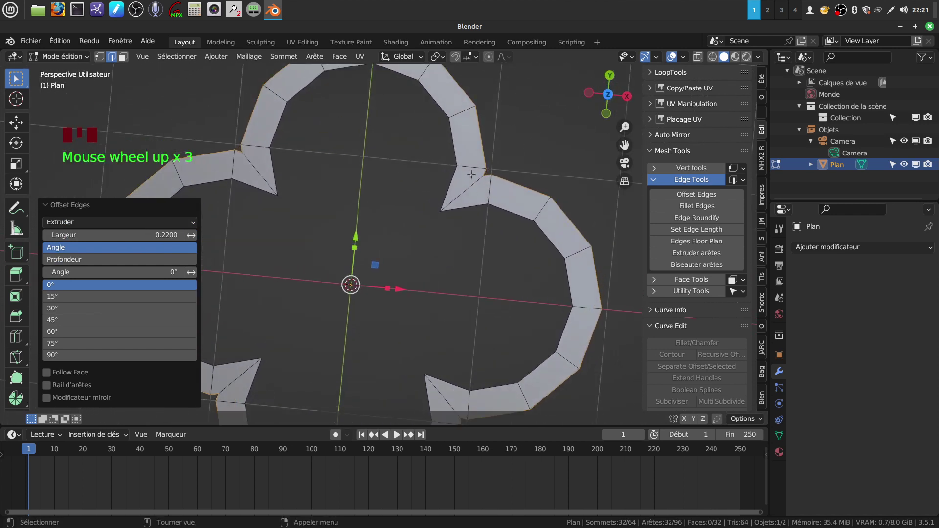
- Try extruding the whole clover band and raising it about 1.88 m along Z into a tall ring
middle_drag(494, 202, 464, 269)
scroll(489, 210, down, 2)
key(a)
key(a)
key(a)
key(e)
right_click(465, 268)
drag(374, 222, 470, 198)
scroll(469, 198, up, 2)
middle_drag(423, 114, 436, 200)
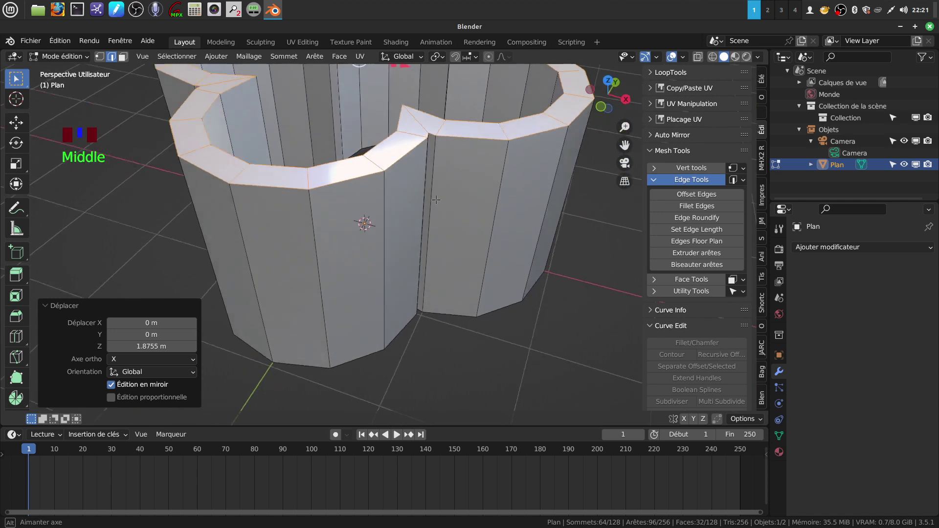
scroll(436, 200, down, 5)
- Try smooth shading on the extruded clover ring in Object Mode
key(Tab)
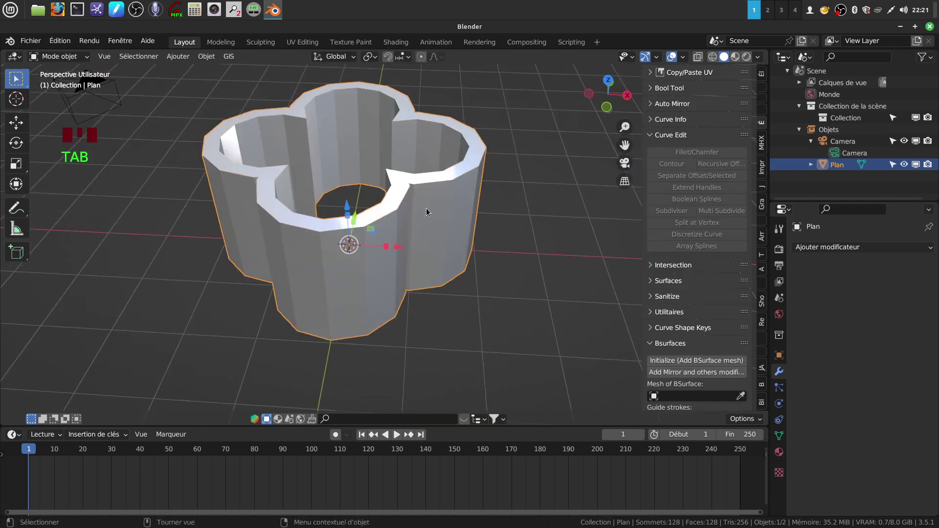
right_click(433, 218)
click(420, 212)
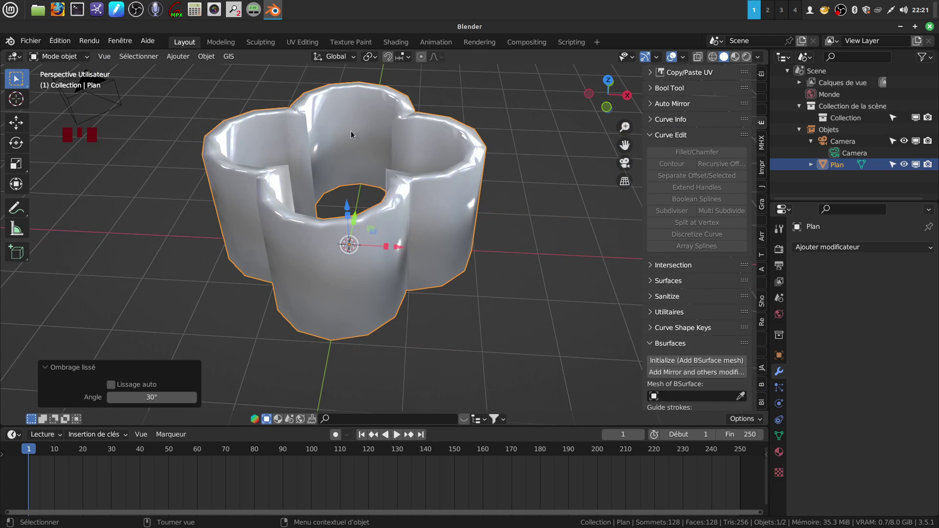
- Examine the smooth-shaded clover ring's walls and rim from several angles
shift+middle_drag(371, 212, 383, 239)
scroll(412, 266, up, 2)
mouse_move(420, 192)
middle_down()
mouse_move(406, 201)
mouse_move(427, 194)
mouse_move(425, 204)
middle_up()
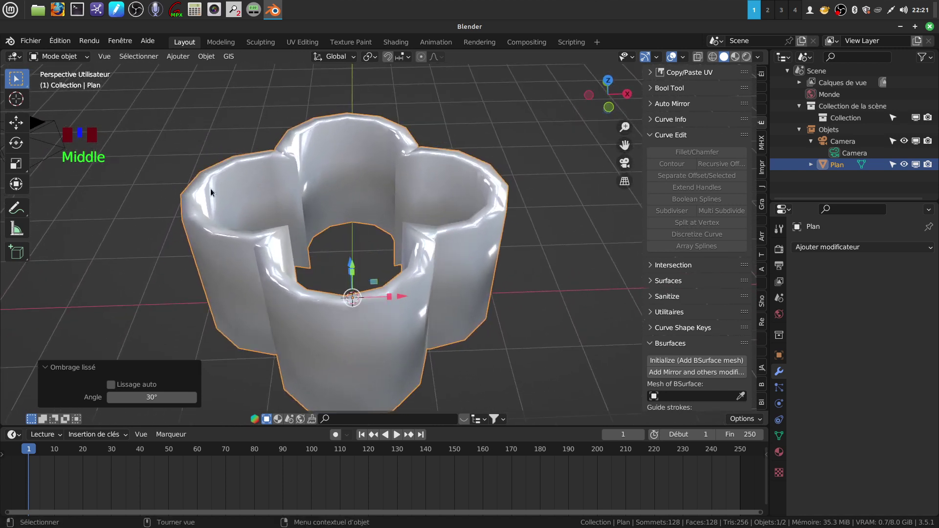
middle_drag(268, 178, 301, 188)
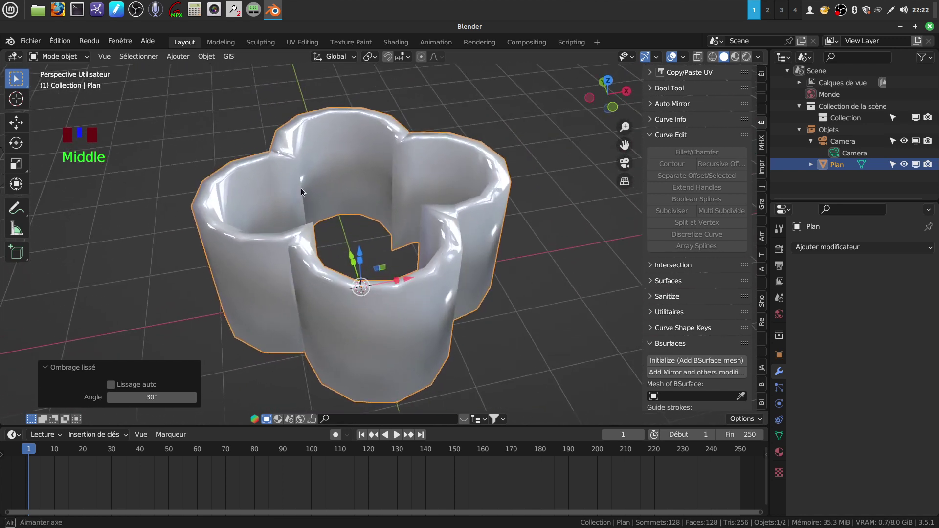
scroll(386, 219, up, 2)
middle_drag(386, 218, 409, 221)
scroll(404, 203, down, 3)
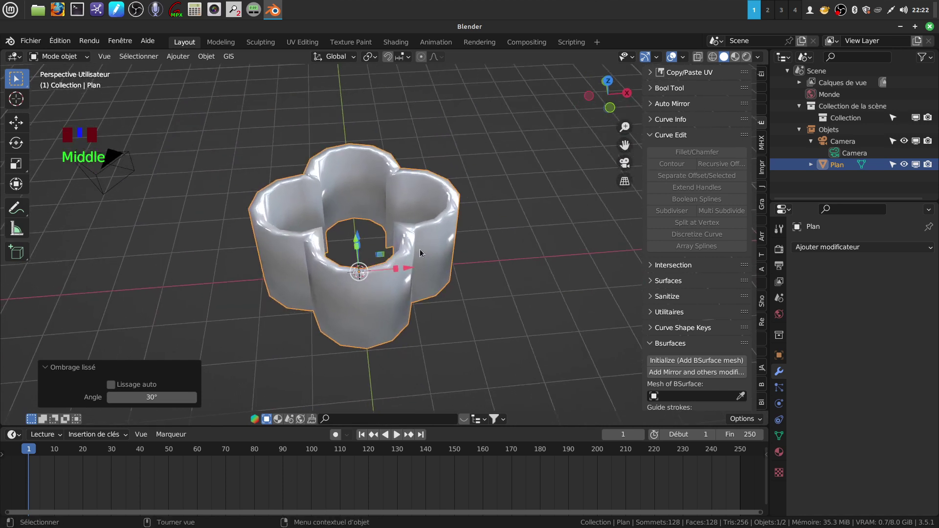
shift+middle_drag(415, 257, 415, 205)
scroll(429, 251, up, 2)
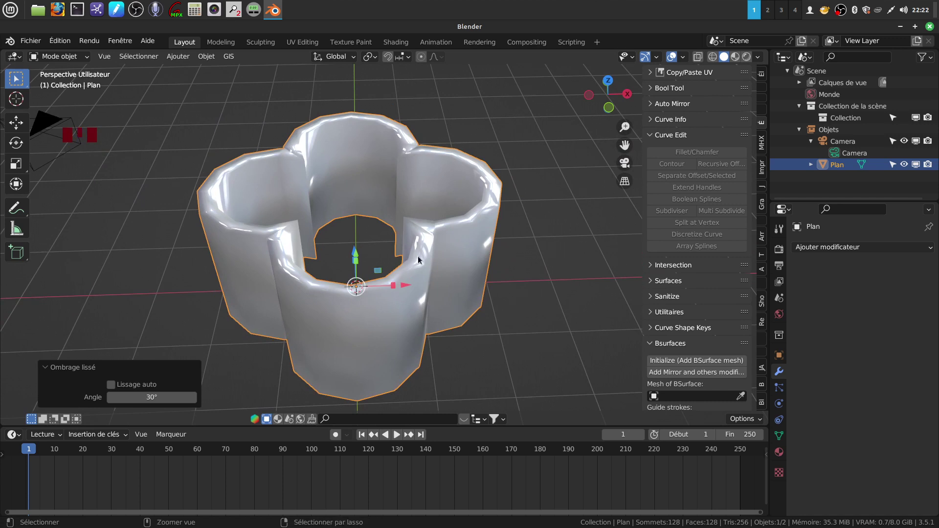
- Undo the smooth shading, the extrusion and the edge offset, back to the bare clover outline
key(ctrl+z)
key(ctrl+z)
key(ctrl+z)
key(ctrl+z)
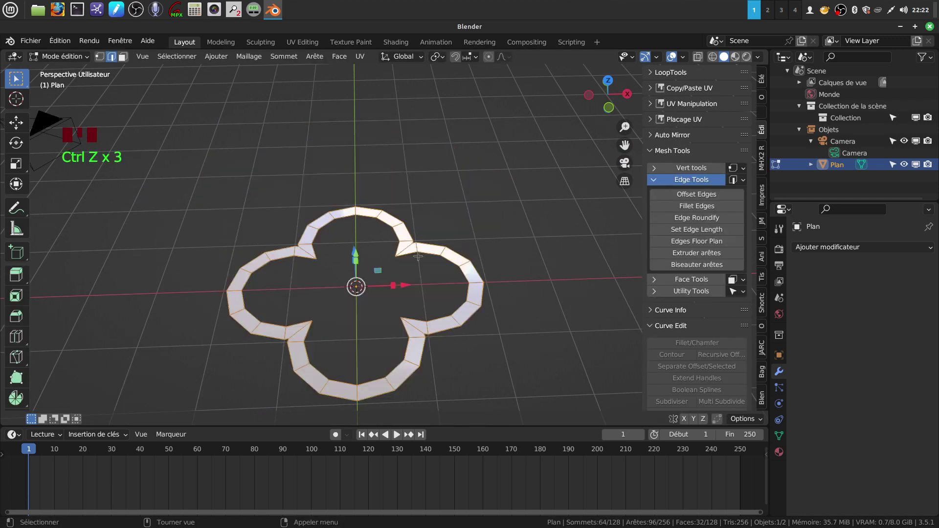
key(ctrl+z)
key(ctrl+z)
key(ctrl+z)
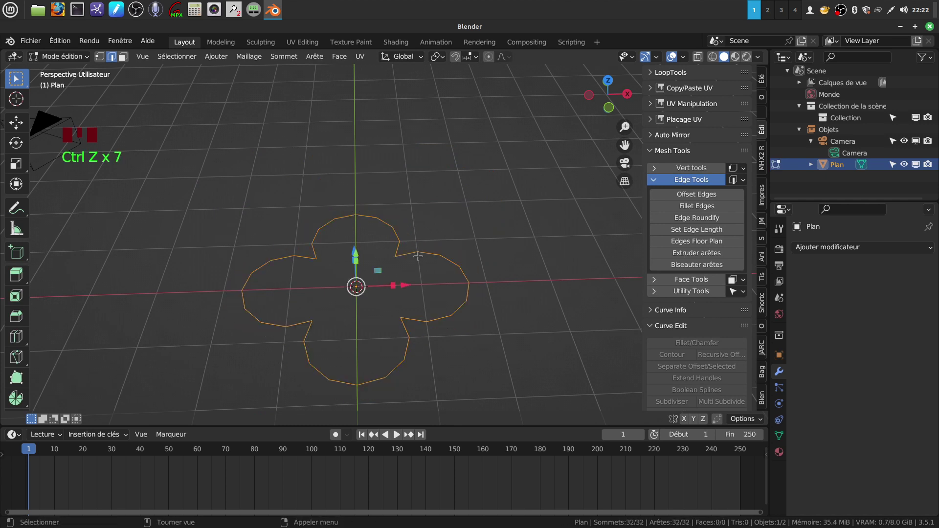
- Apply Offset Edges from Mesh Tools to the clover outline, keeping the Extruder mode and the 0.22 width
shift+middle_drag(400, 271, 424, 247)
scroll(425, 268, up, 2)
right_click(150, 110)
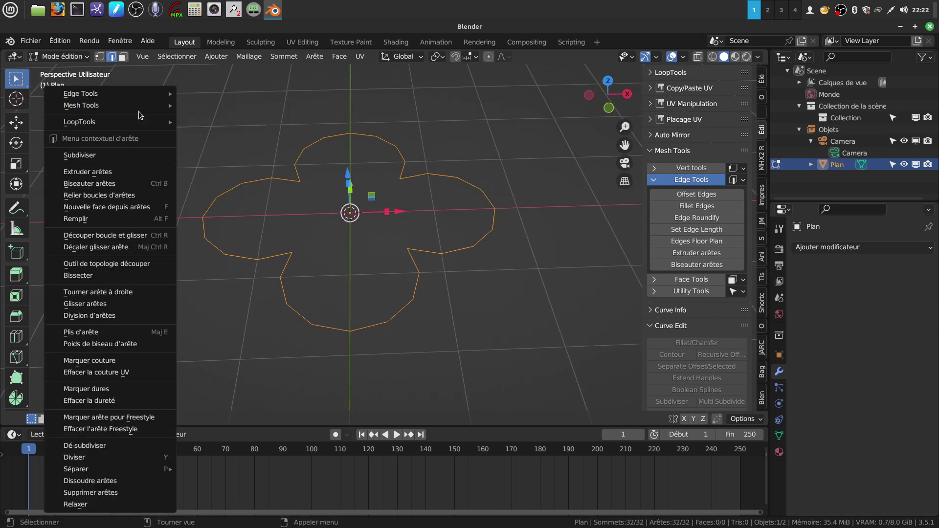
mouse_move(119, 121)
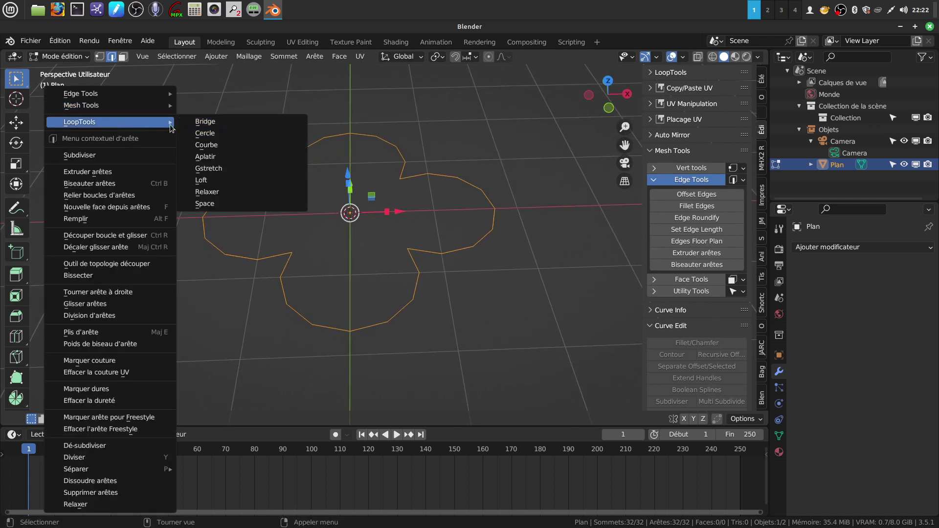
mouse_move(112, 105)
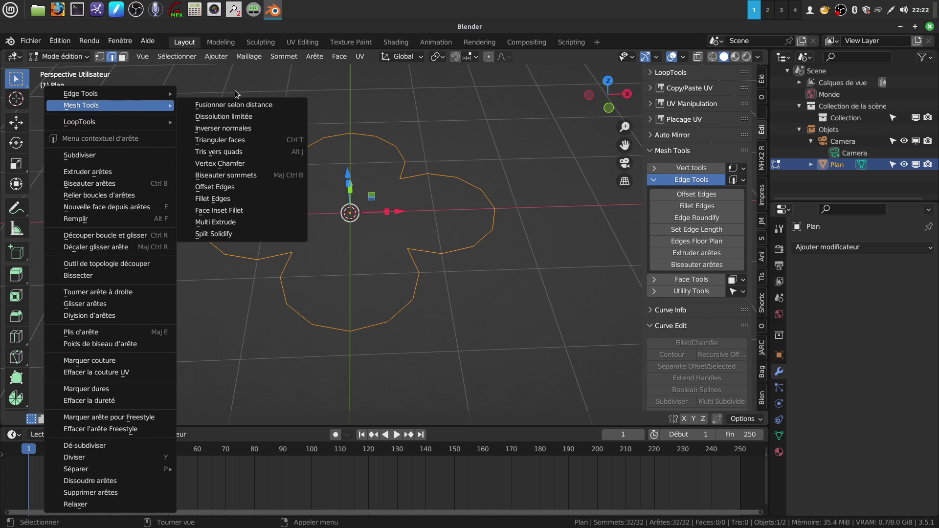
click(244, 189)
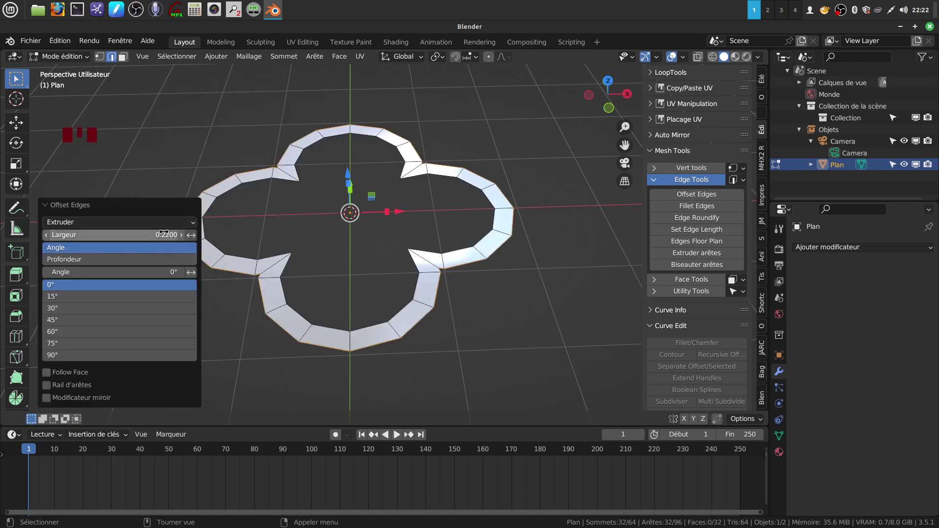
click(194, 225)
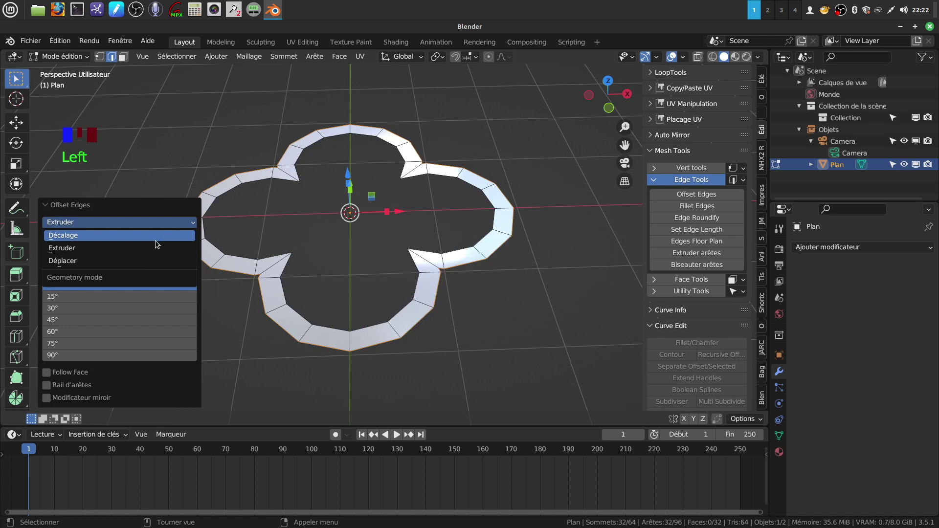
middle_drag(533, 291, 521, 283)
shift+middle_drag(512, 317, 505, 263)
scroll(519, 289, up, 2)
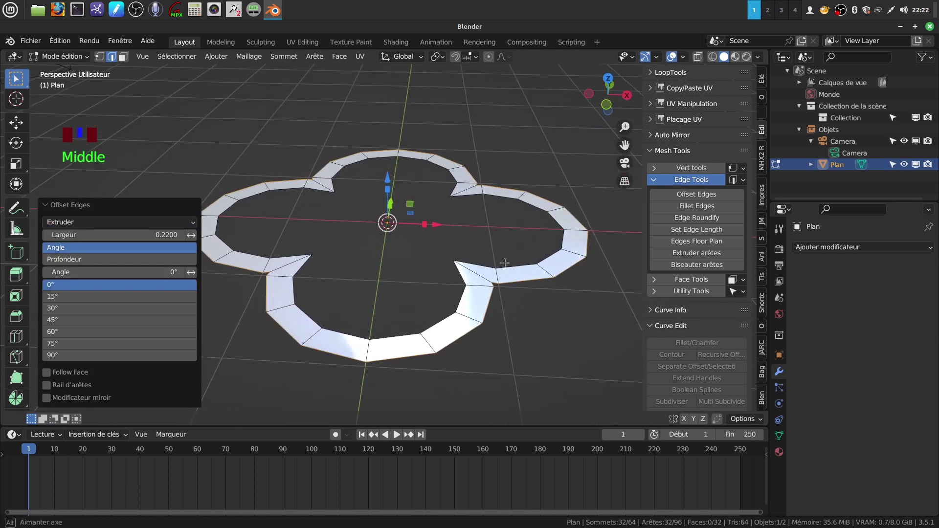
- Set the Offset Edges angle to 30° and flip its direction to slant the clover band
click(83, 308)
middle_drag(463, 332, 169, 337)
scroll(458, 304, down, 3)
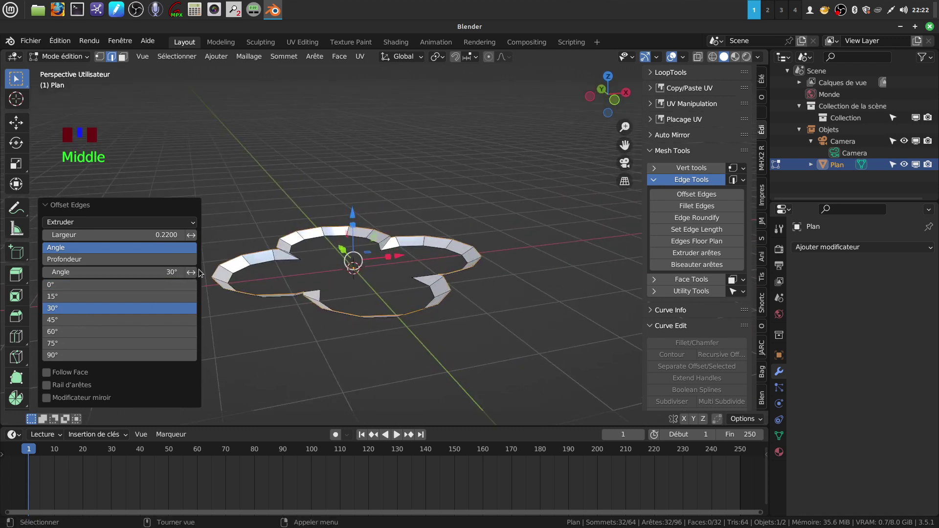
click(191, 273)
middle_drag(431, 332, 376, 356)
middle_drag(495, 303, 147, 313)
mouse_move(385, 288)
middle_down()
mouse_move(338, 236)
mouse_move(368, 301)
mouse_move(373, 290)
middle_up()
scroll(367, 301, down, 2)
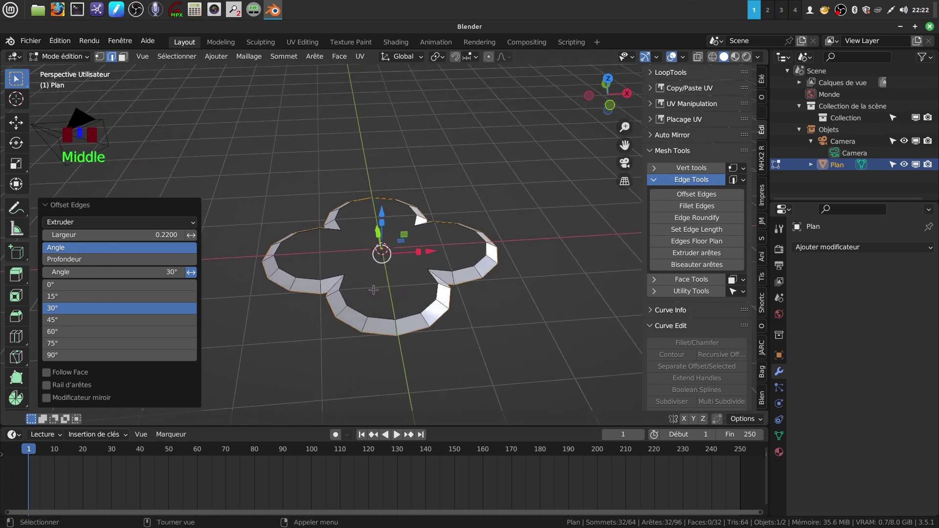
- Return to Object Mode and examine the slanted clover band from several angles
key(Tab)
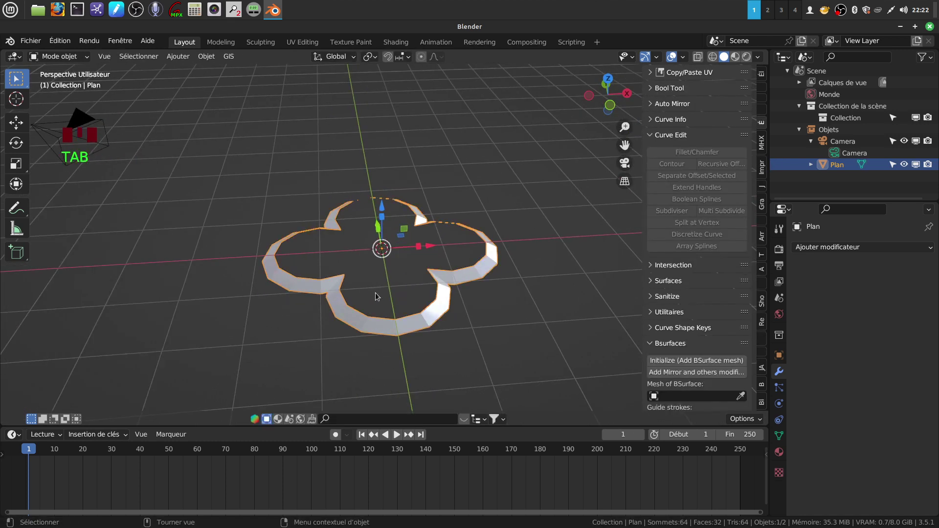
middle_drag(368, 295, 376, 294)
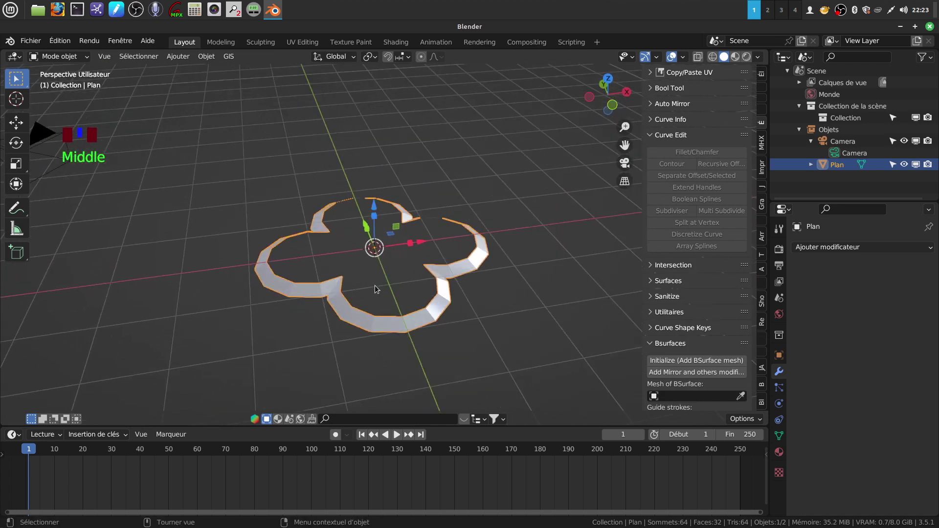
middle_drag(375, 286, 337, 301)
scroll(406, 348, up, 2)
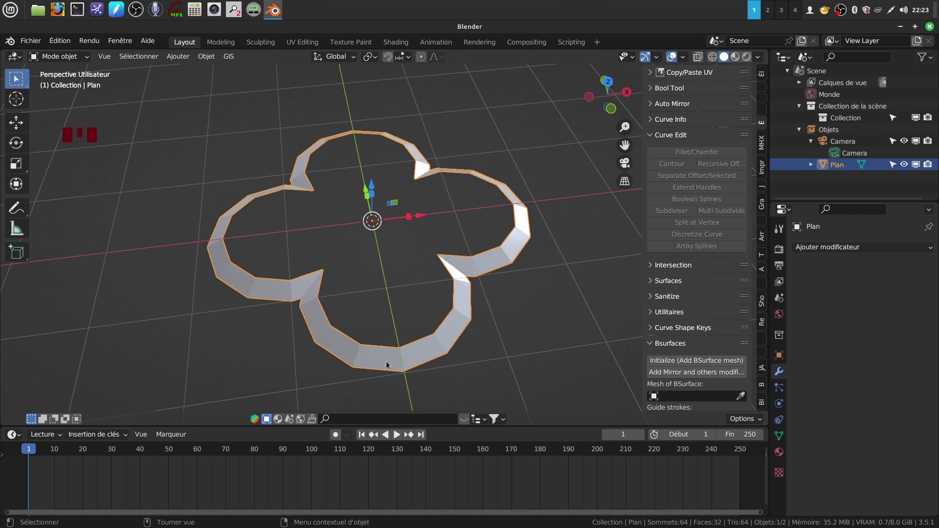
middle_drag(424, 335, 386, 333)
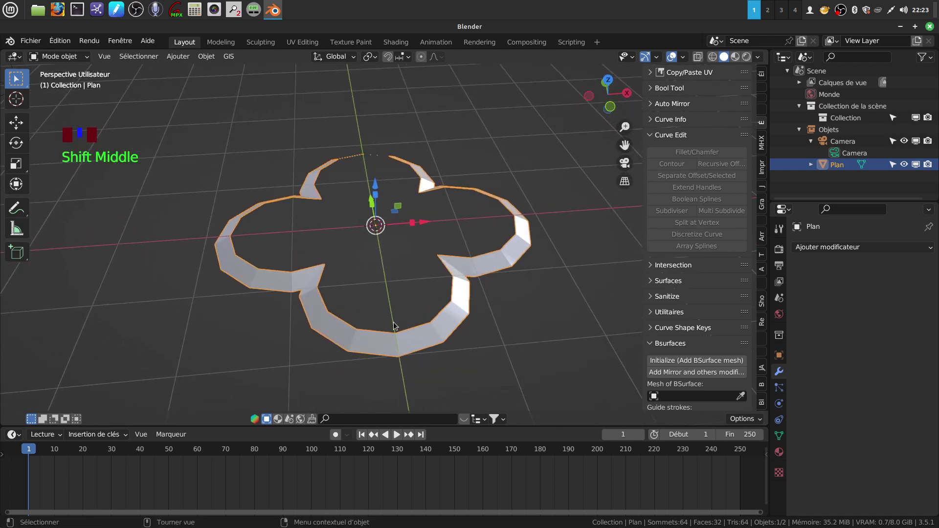
- Start a new file from the General template
click(31, 43)
mouse_move(49, 54)
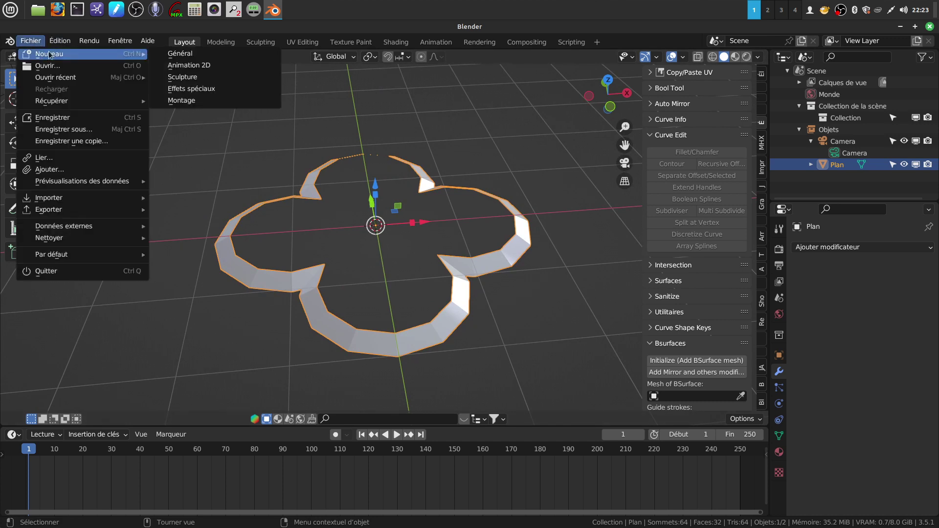
click(189, 55)
click(409, 299)
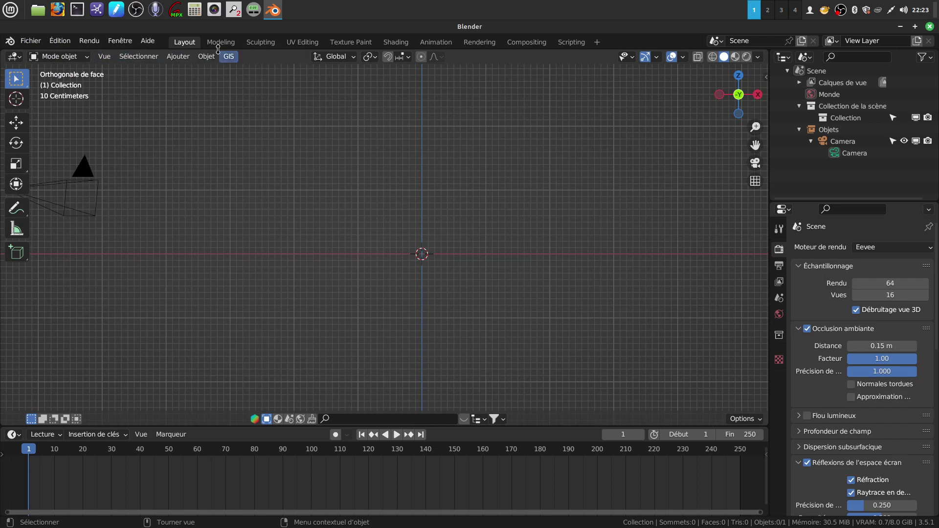
- Add a mesh circle with 10 vertices at the scene origin
click(178, 56)
mouse_move(187, 69)
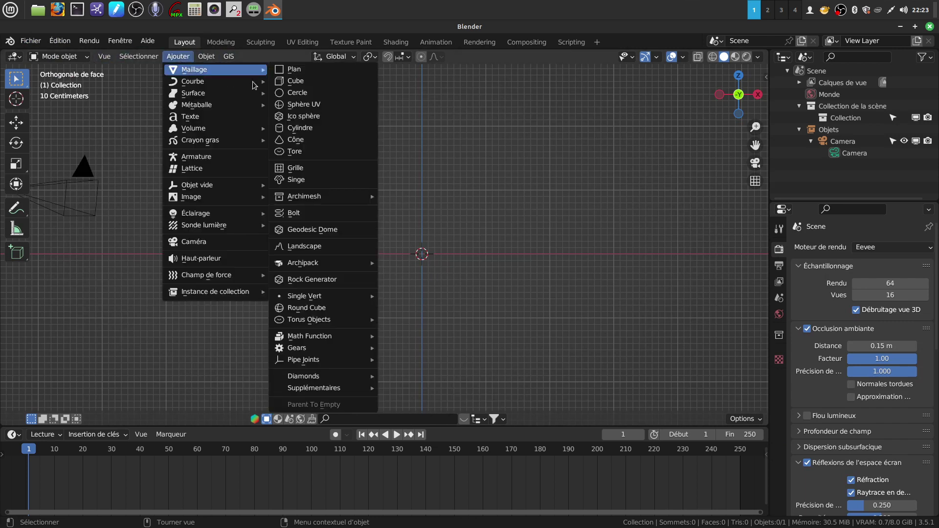
click(304, 94)
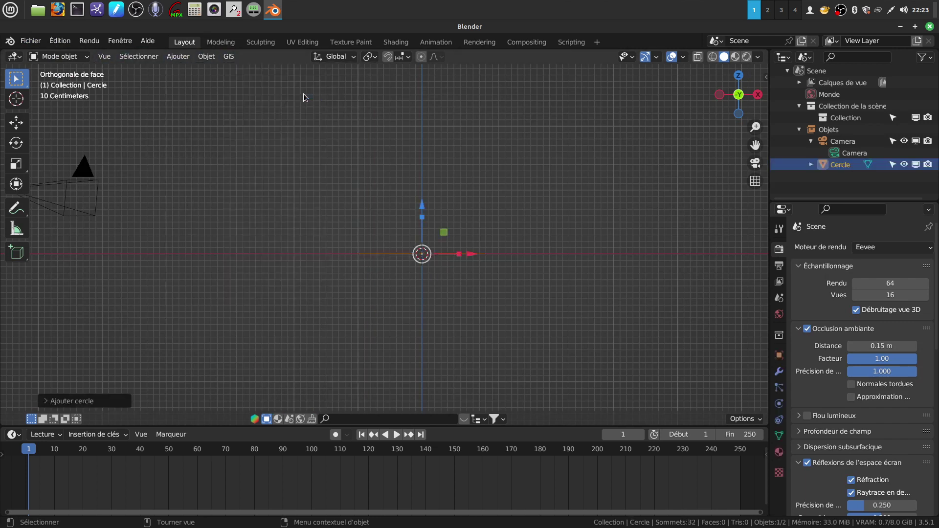
click(44, 401)
double_click(157, 274)
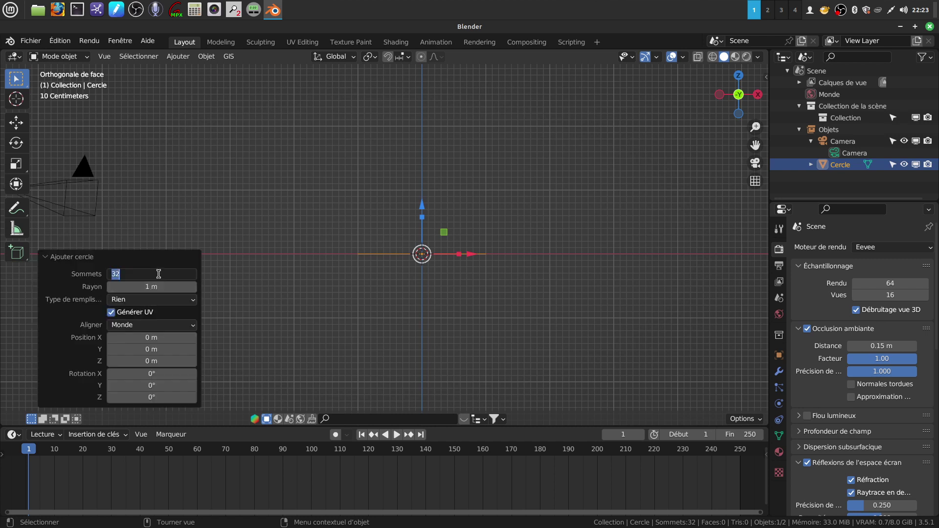
key(BackSpace)
text(10)
key(Return)
middle_drag(380, 313, 400, 358)
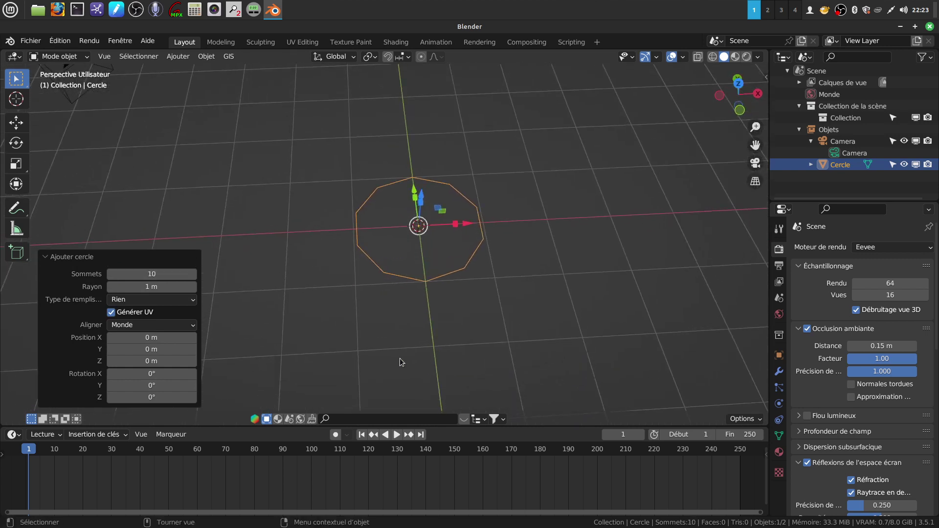
- Apply Edge Roundify to all edges of the ten-sided circle in Edit Mode
key(Tab)
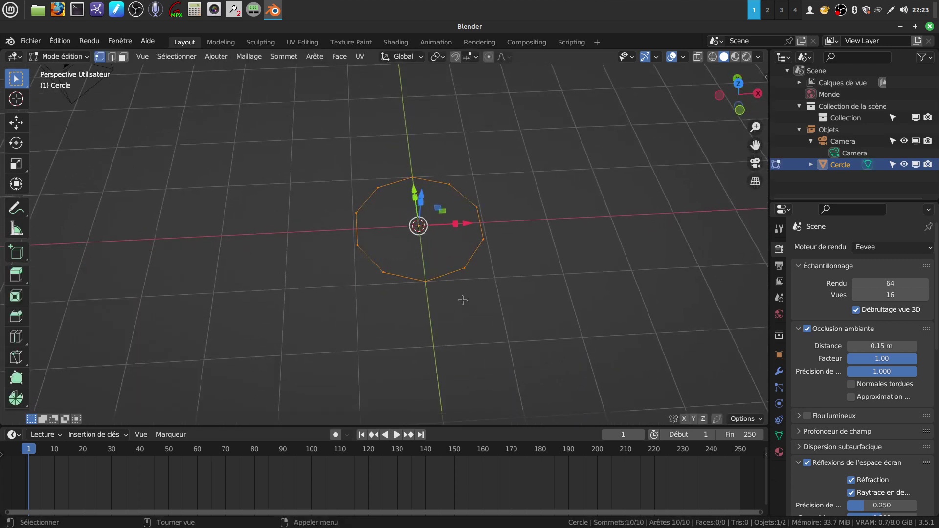
middle_drag(528, 290, 357, 201)
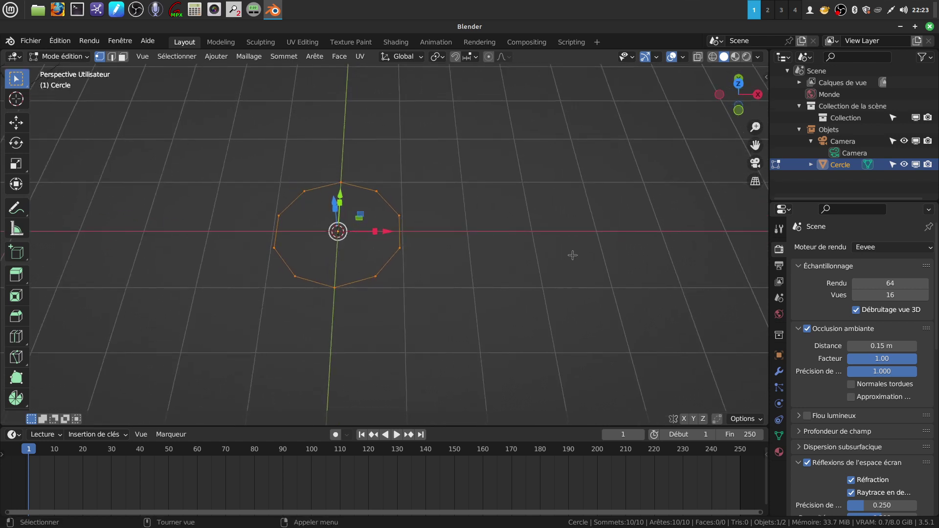
key(n)
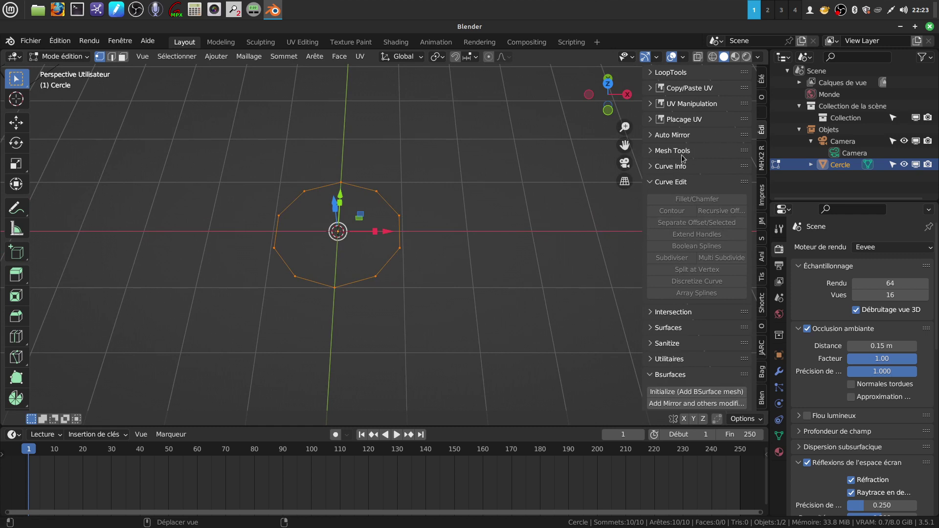
click(651, 151)
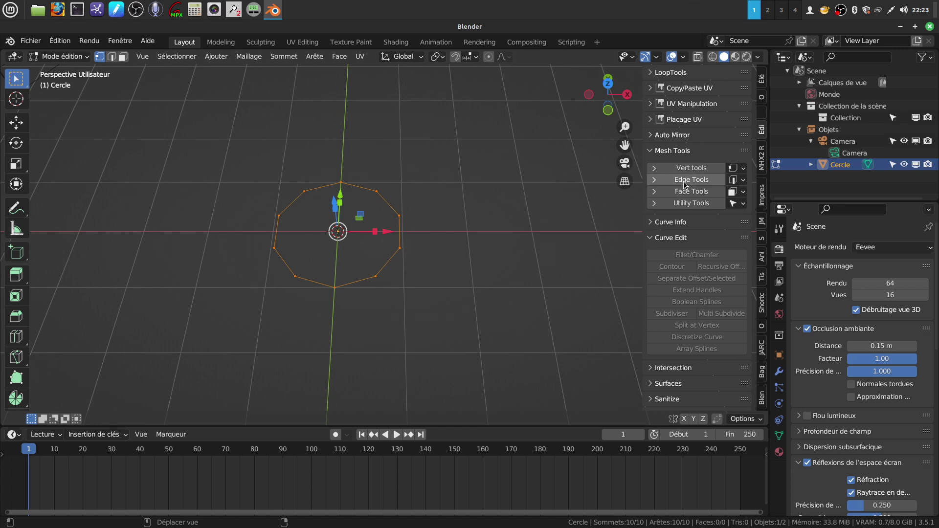
click(653, 181)
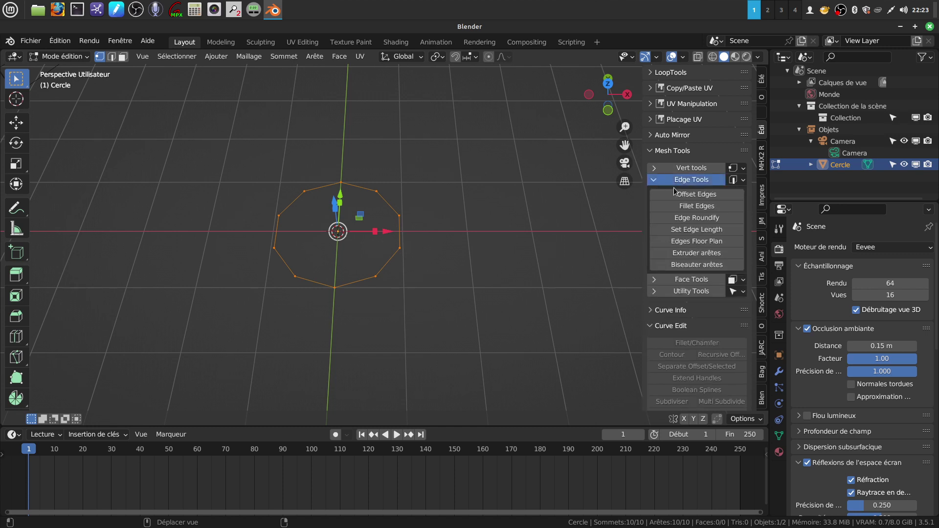
click(685, 221)
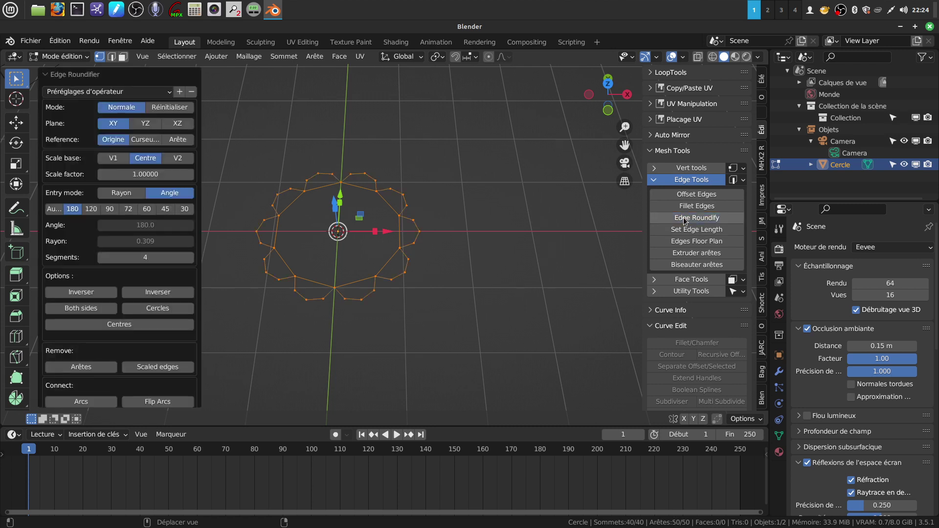
scroll(503, 308, up, 1)
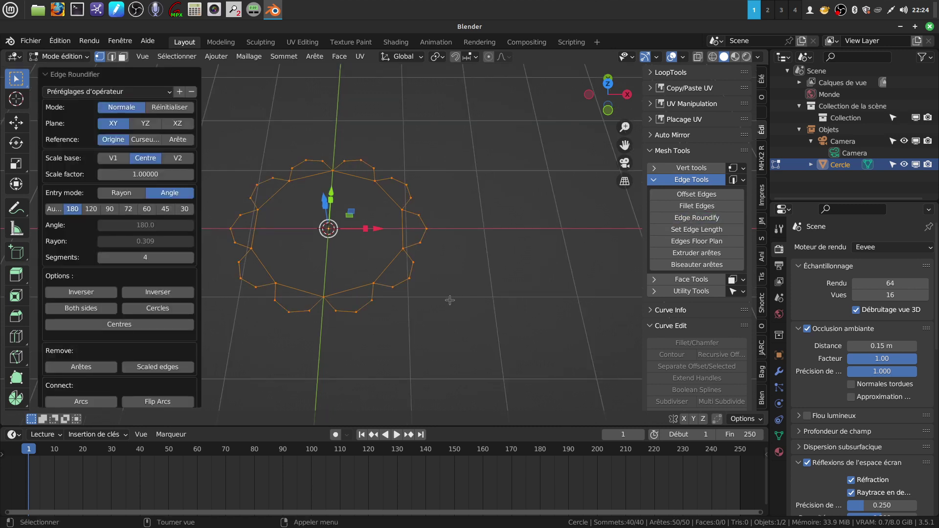
key(alt+Home)
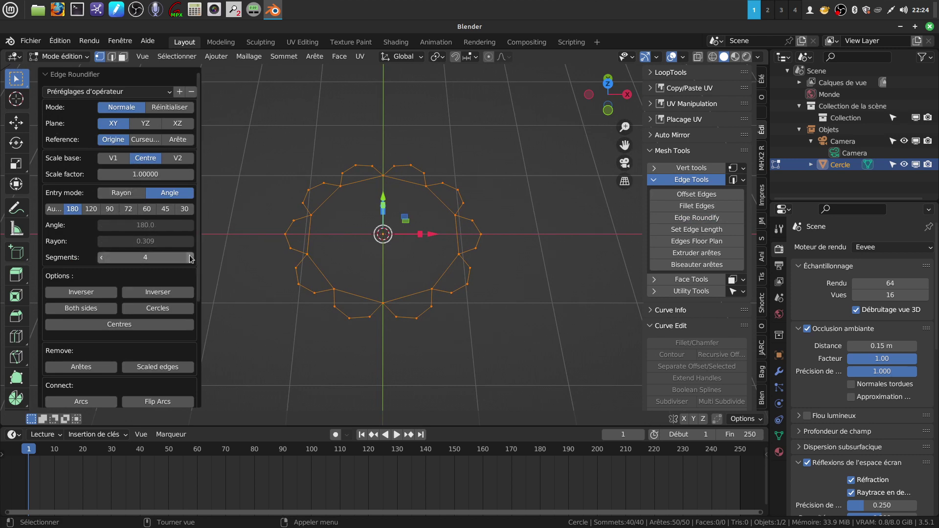
- Increase the Edge Roundify arcs on the circle to 7 segments
click(190, 261)
click(188, 260)
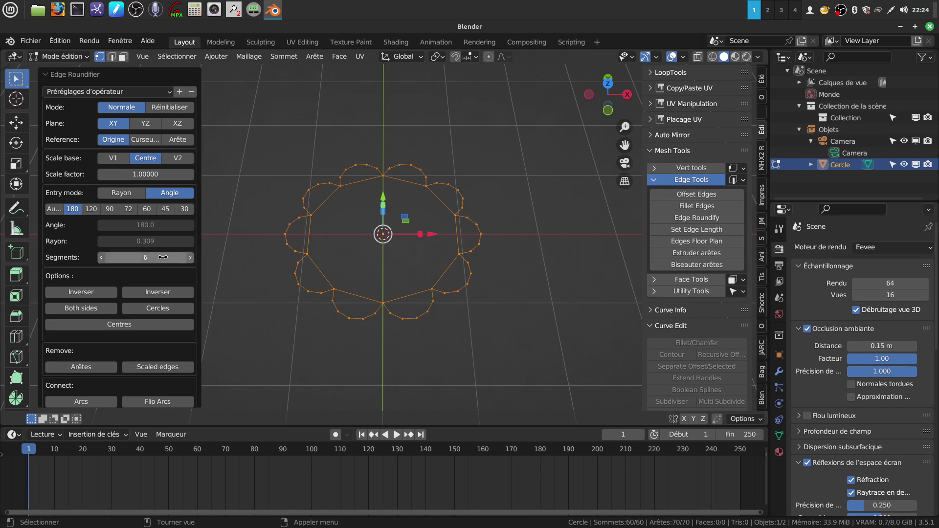
click(190, 257)
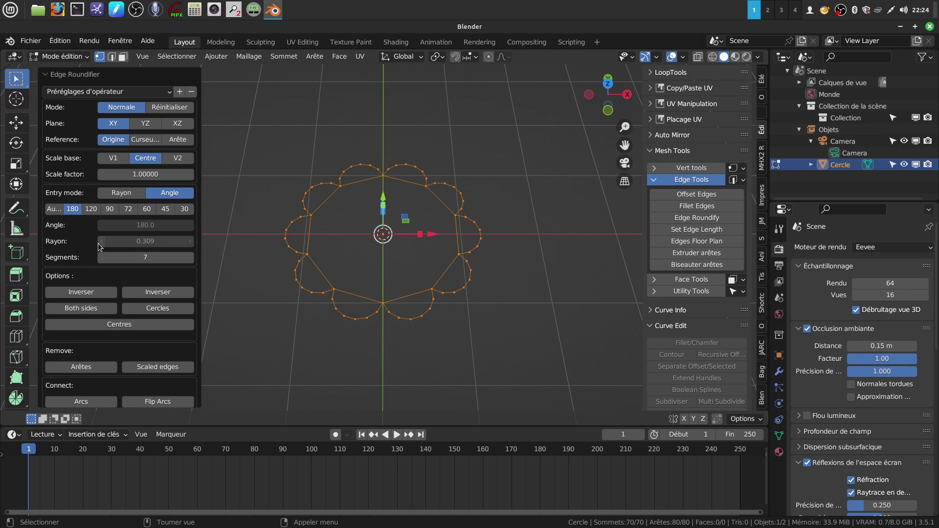
- Invert the Edge Roundify arcs so they curve inward and set their scale factor to 0.57
click(79, 292)
drag(148, 176, 575, 311)
mouse_move(454, 228)
middle_down()
mouse_move(441, 284)
mouse_move(438, 220)
middle_up()
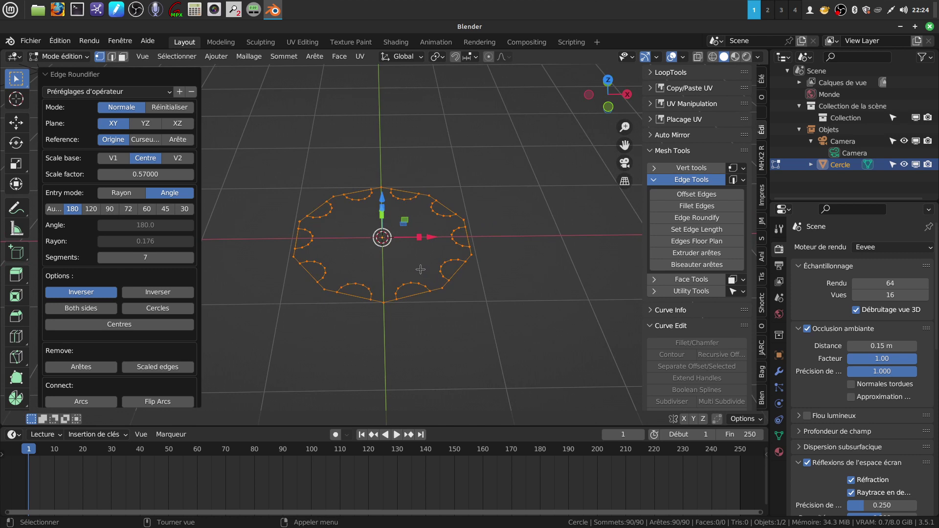
middle_drag(401, 269, 399, 260)
middle_drag(407, 292, 410, 311)
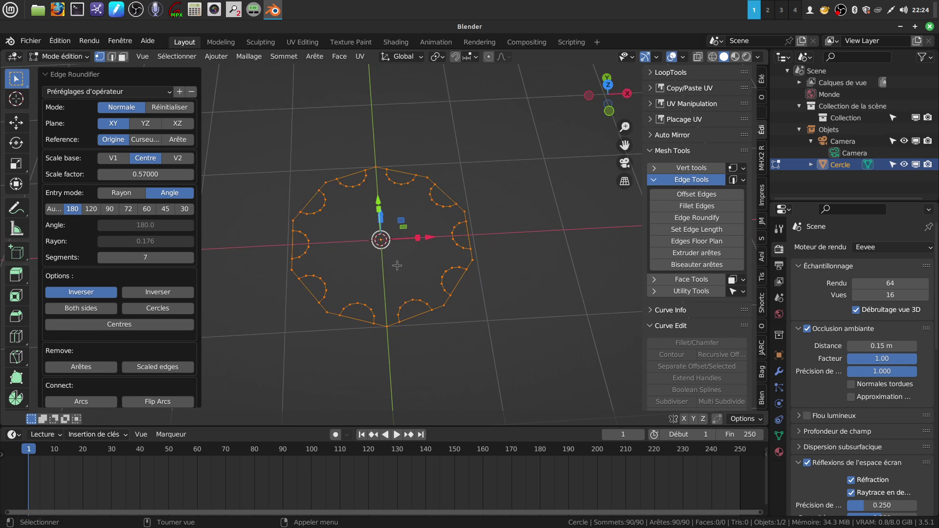
middle_drag(407, 253, 395, 261)
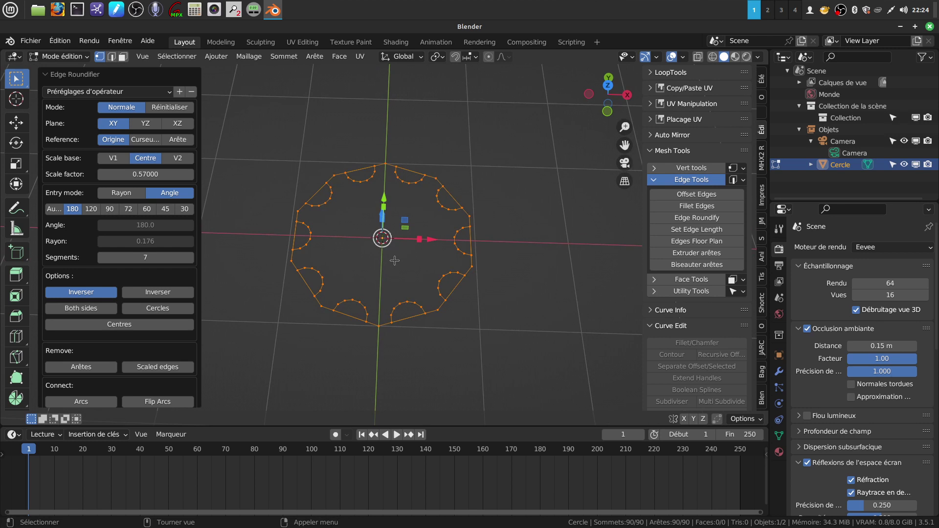
middle_drag(362, 294, 486, 223)
middle_drag(347, 279, 355, 274)
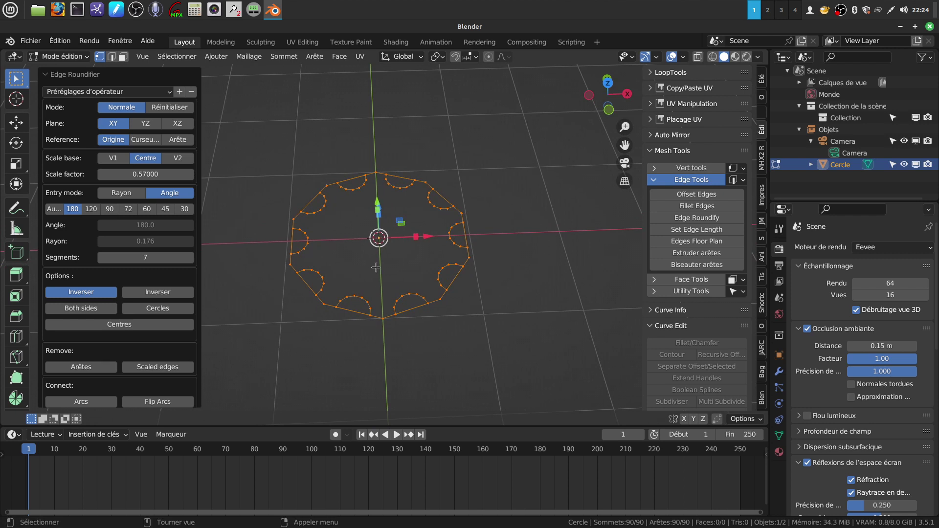
- Delete only the edges and faces of the outline, and fill all the remaining vertices with a single face
key(x)
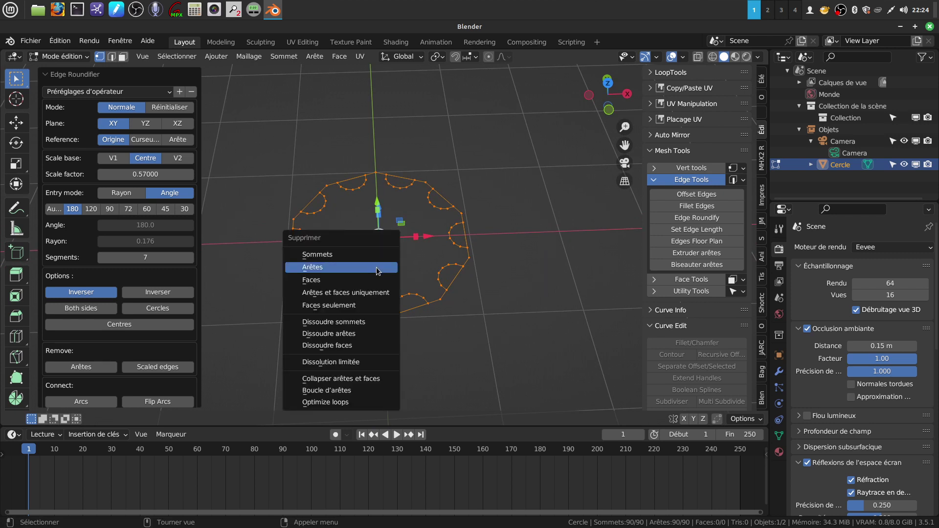
click(364, 293)
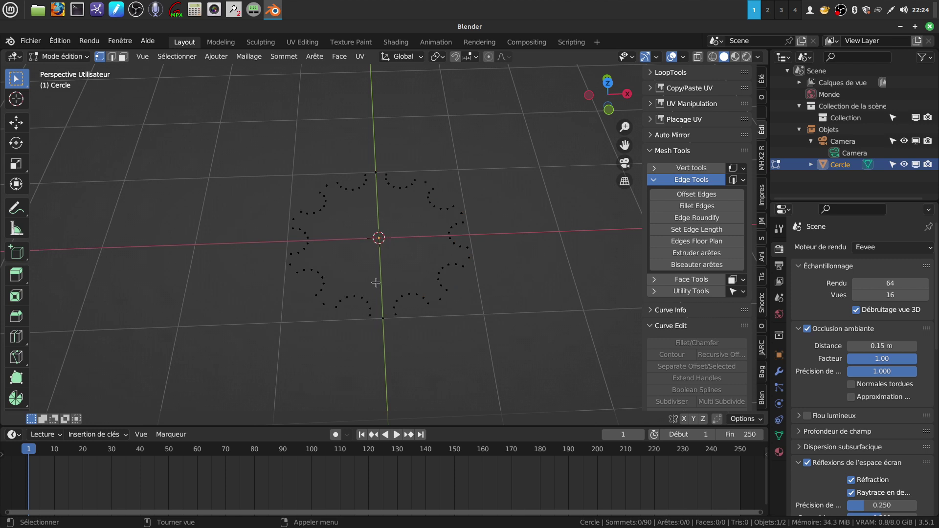
key(a)
key(f)
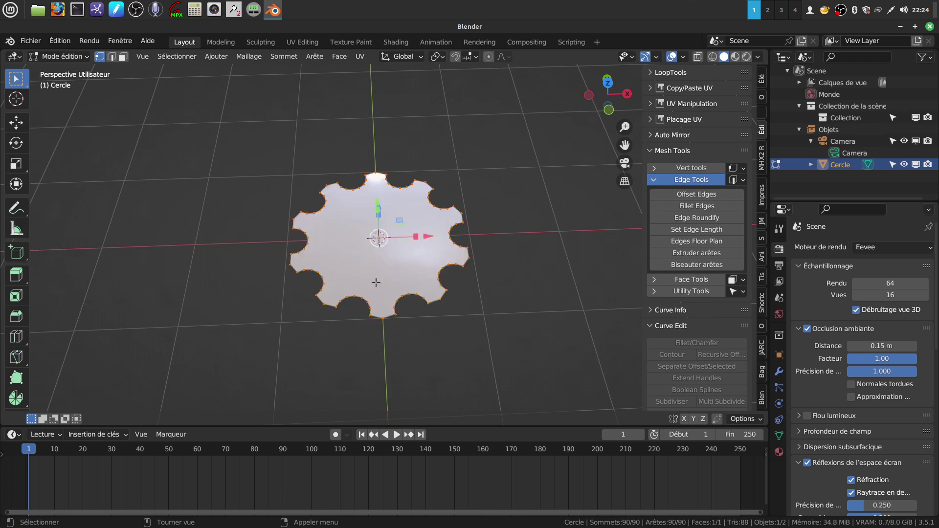
middle_drag(410, 288, 415, 285)
middle_drag(356, 278, 363, 284)
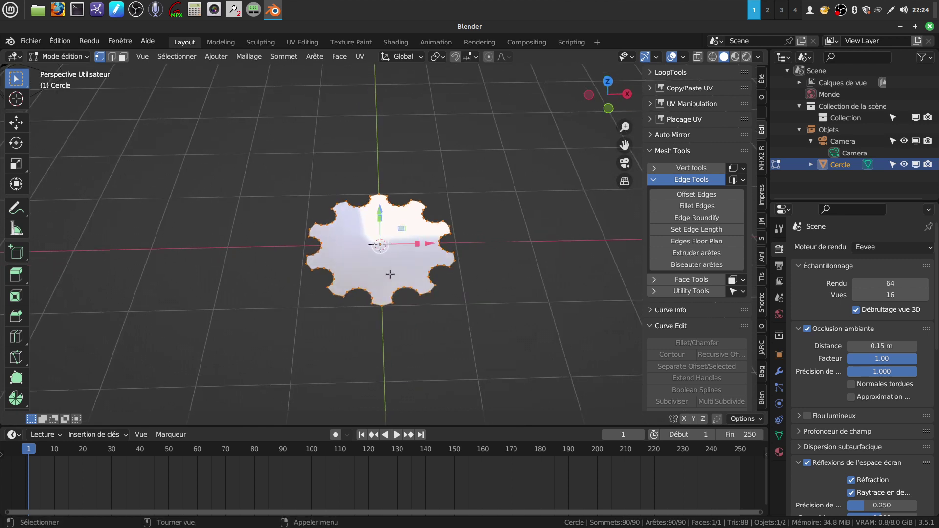
- Delete only the face, keeping the scalloped outline's vertices and edges
key(x)
click(379, 287)
middle_drag(379, 287, 380, 251)
- Extrude the whole scalloped outline upward along Z by about 2.47 m and raise its top another 3.3 m
drag(230, 182, 510, 362)
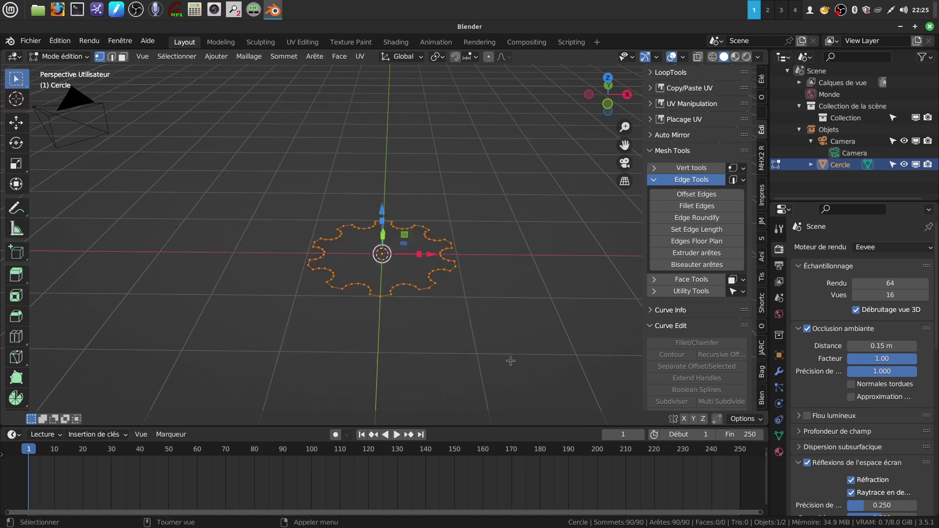
middle_drag(490, 326, 473, 336)
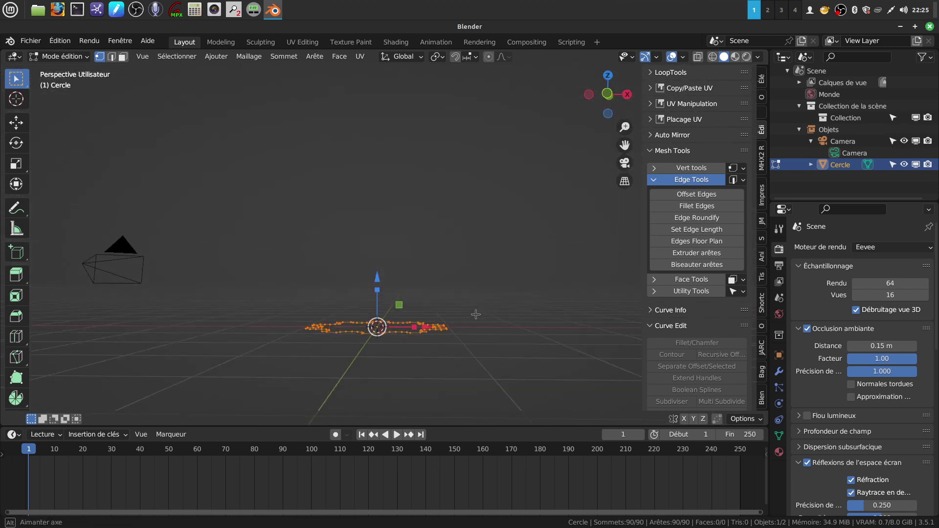
key(e)
right_click(460, 296)
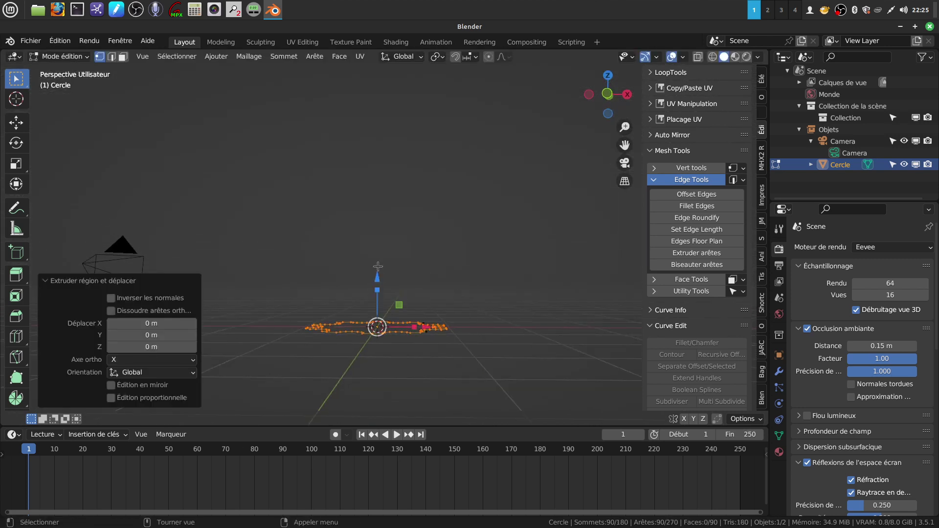
drag(378, 279, 378, 101)
scroll(412, 161, down, 4)
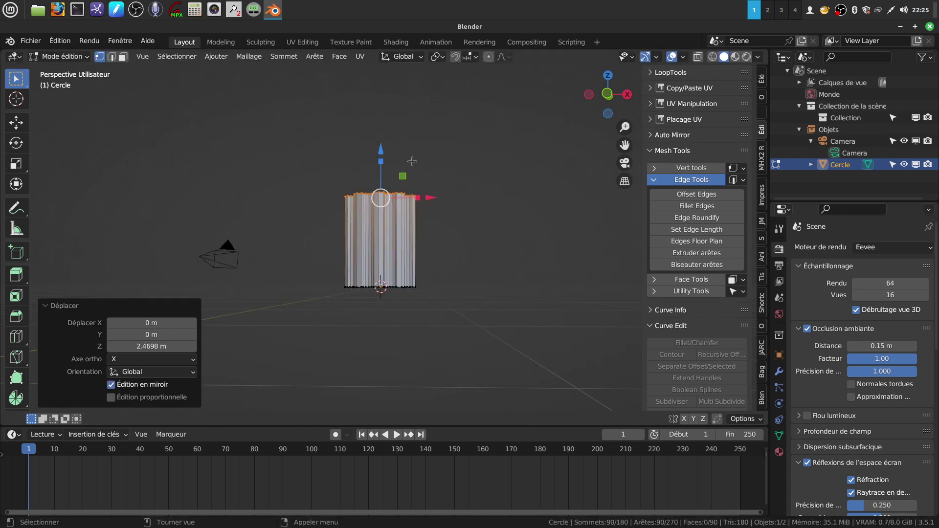
drag(380, 150, 381, 34)
middle_drag(383, 345, 407, 495)
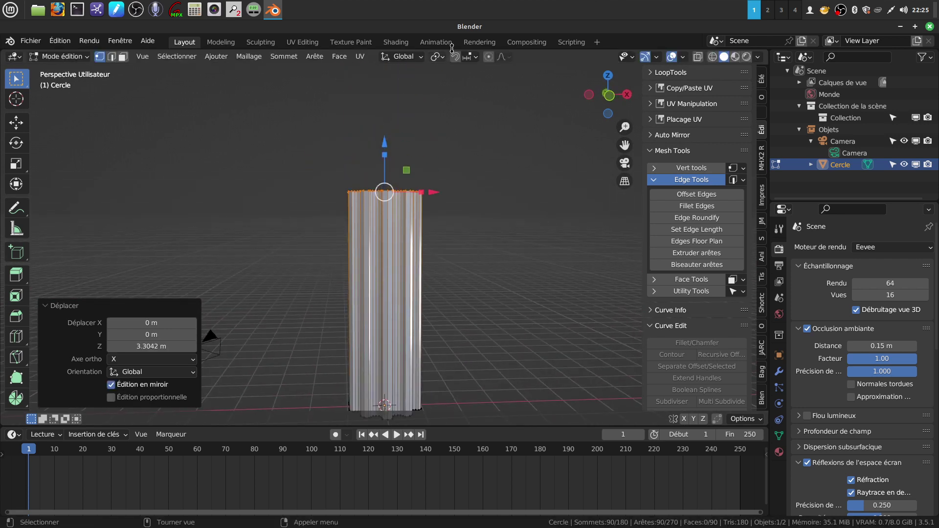
- Scale the column's top loop slightly inward to taper the fluted shaft
key(s)
click(461, 247)
middle_drag(461, 246, 361, 212)
scroll(462, 247, up, 3)
- Return to Object Mode and apply smooth shading to the fluted column
key(Tab)
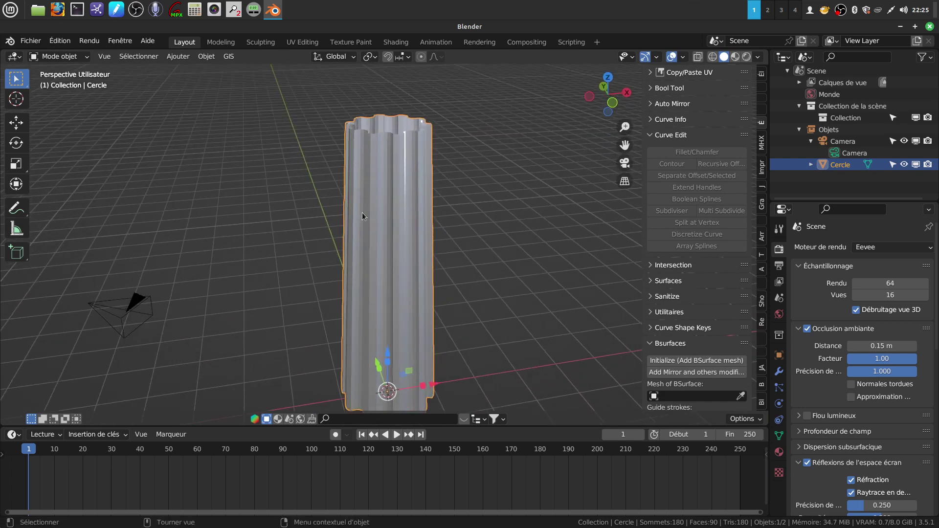
right_click(398, 193)
click(389, 194)
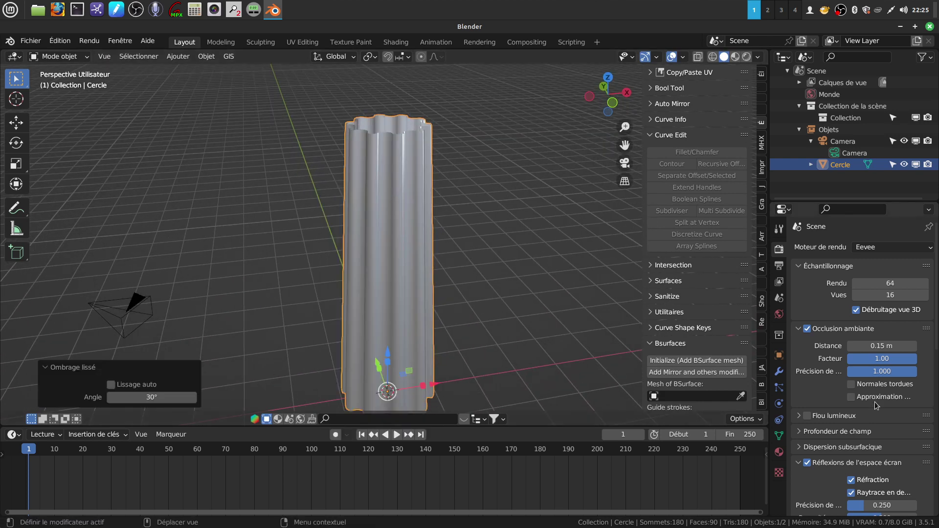
- Add a Subdivision Surface modifier to the column and set its viewport level to 2
click(779, 371)
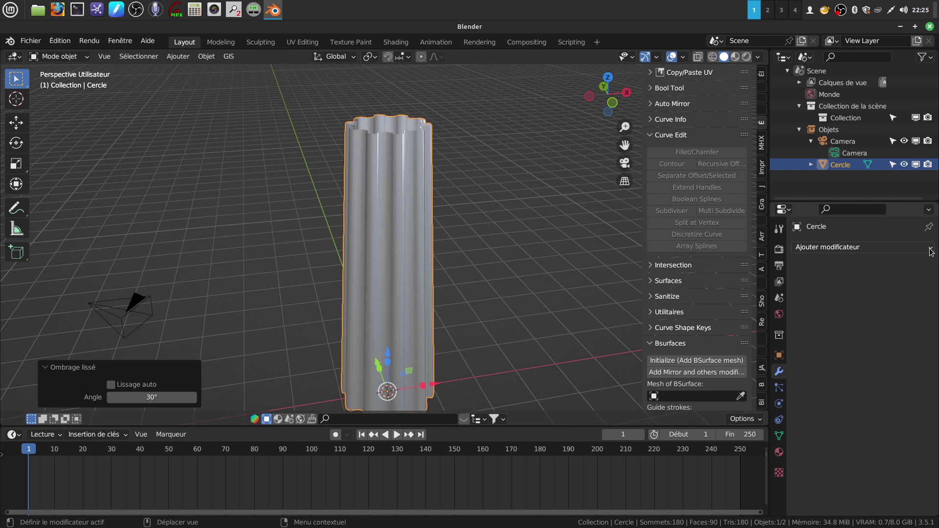
click(832, 247)
click(650, 456)
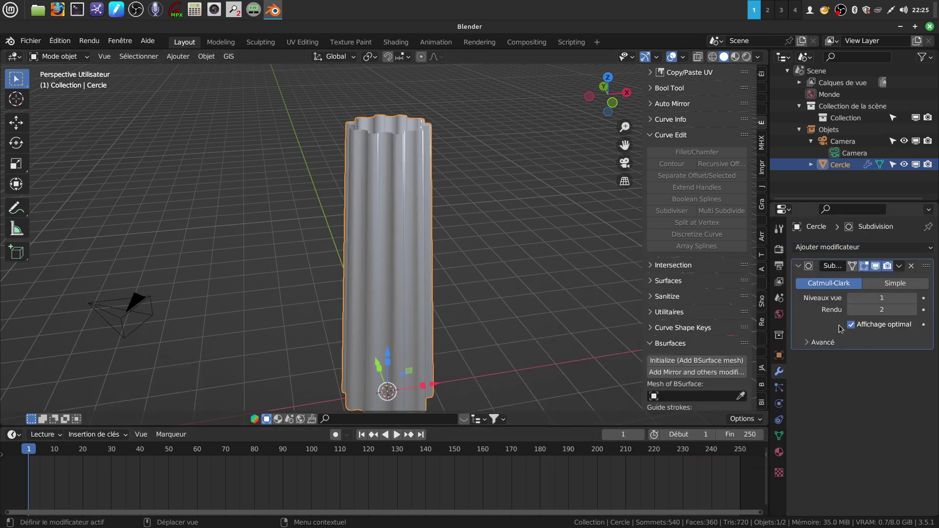
click(915, 298)
- Examine the smoothed fluted column's sides and top edge from several angles and distances
middle_drag(497, 188, 562, 140)
scroll(567, 156, down, 3)
middle_drag(574, 178, 484, 191)
scroll(486, 191, down, 2)
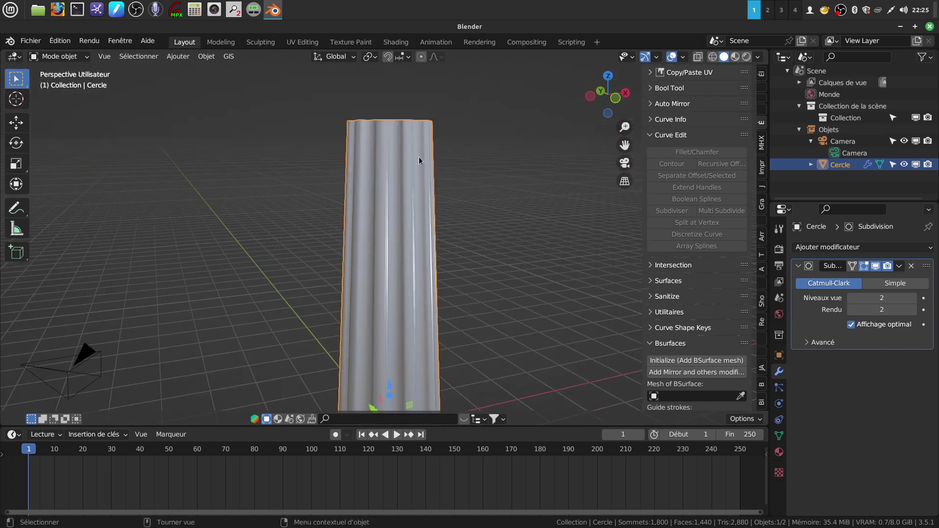
middle_drag(420, 210, 425, 170)
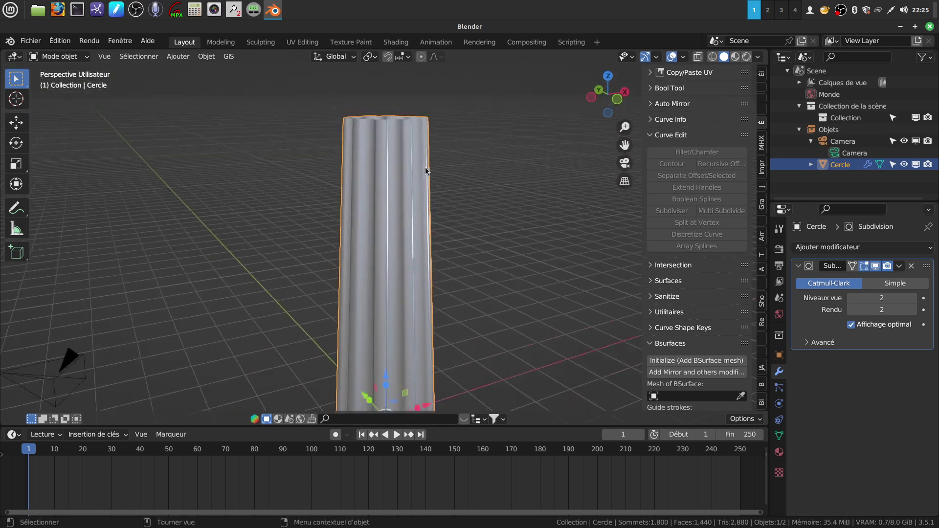
scroll(376, 140, down, 1)
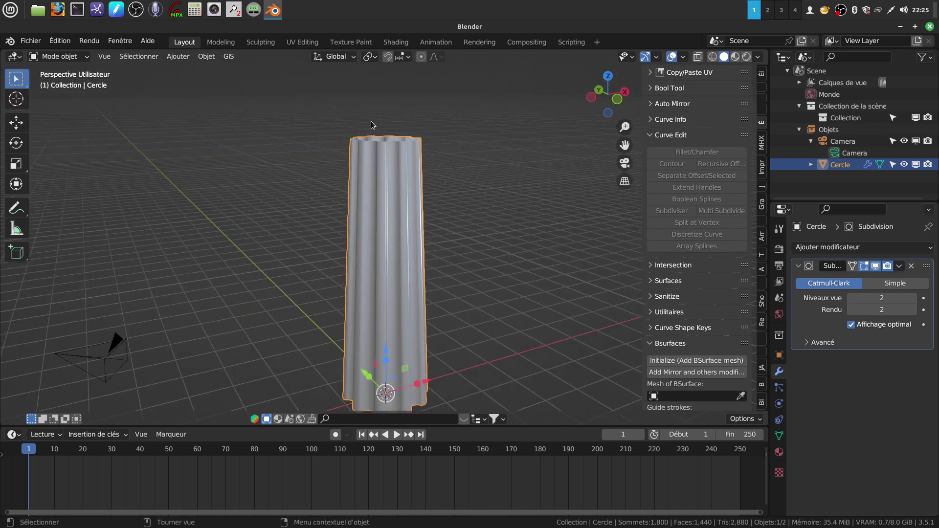
middle_drag(411, 104, 345, 188)
mouse_move(624, 191)
middle_down()
mouse_move(415, 228)
mouse_move(465, 205)
mouse_move(496, 237)
mouse_move(471, 260)
mouse_move(445, 233)
mouse_move(455, 226)
mouse_move(440, 253)
mouse_move(526, 208)
mouse_move(549, 159)
mouse_move(574, 160)
mouse_move(463, 264)
mouse_move(460, 290)
middle_up()
scroll(443, 252, up, 3)
scroll(457, 272, up, 2)
middle_drag(426, 241, 443, 259)
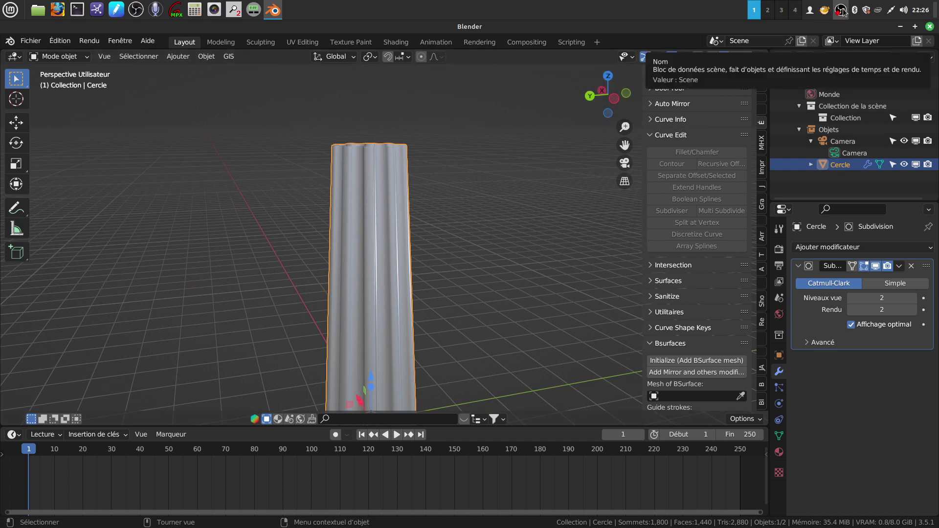